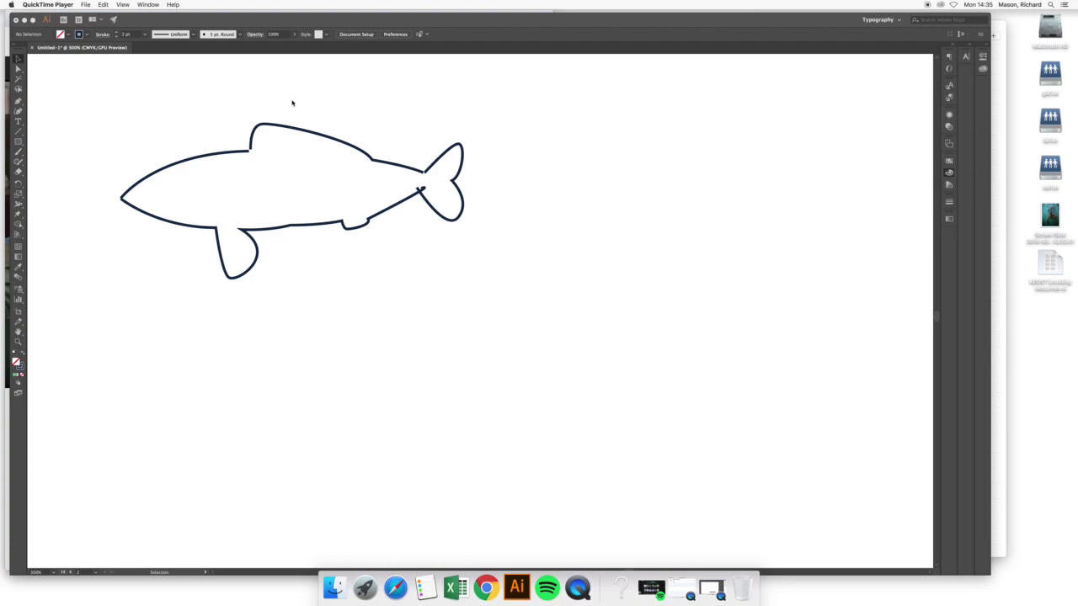
Switch to Illustrator and examine the fish outline's separate paths, checking how their ends meet around the tail
left_click(131, 109)
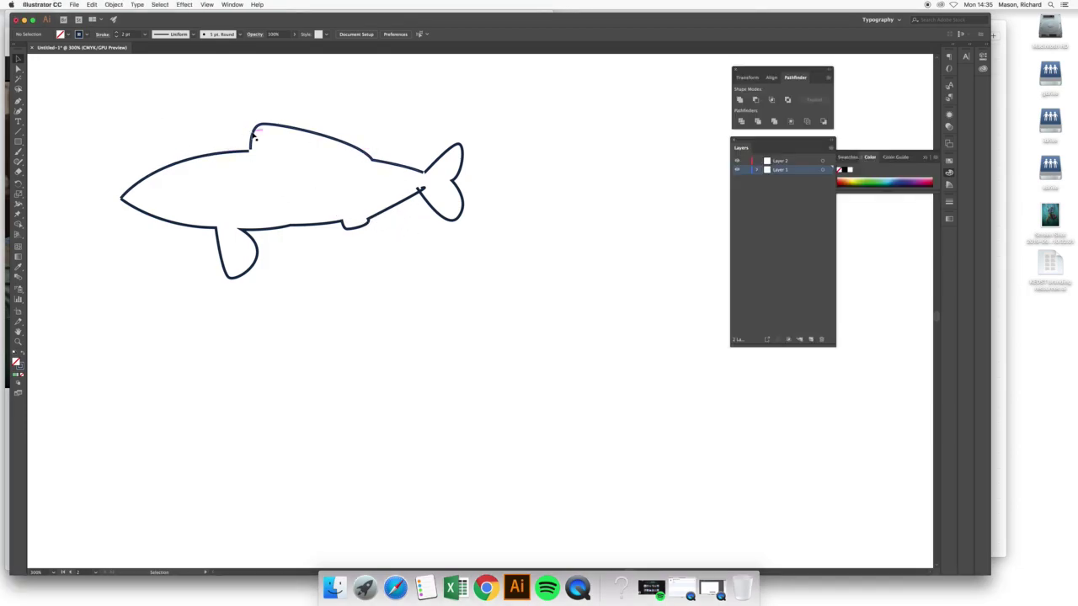
left_click_drag(107, 104, 491, 284)
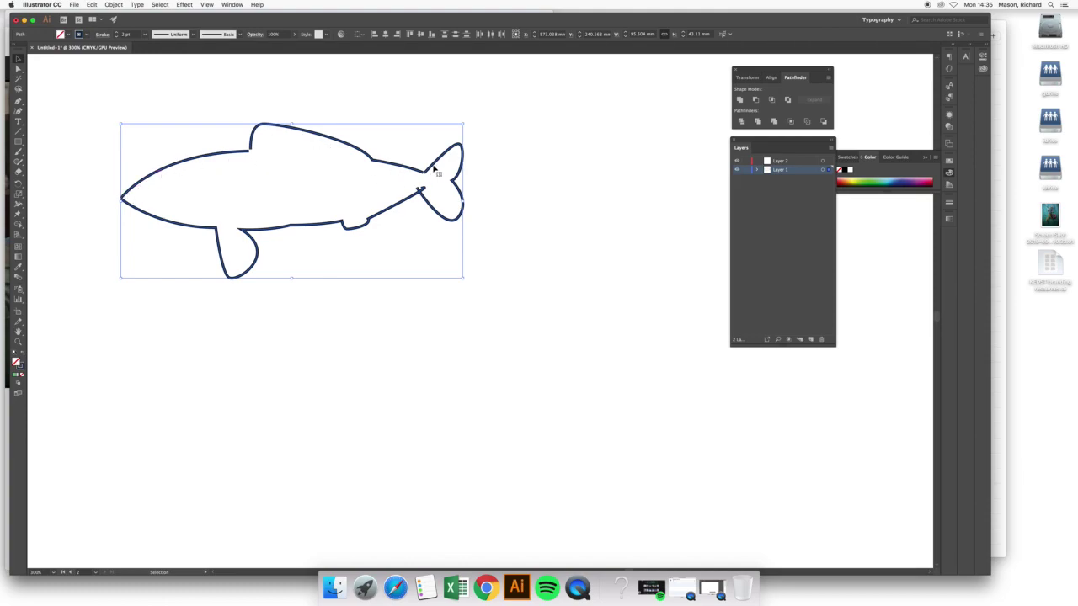
left_click(412, 214)
scroll(421, 193, "down", 2)
scroll(420, 193, "up", 6)
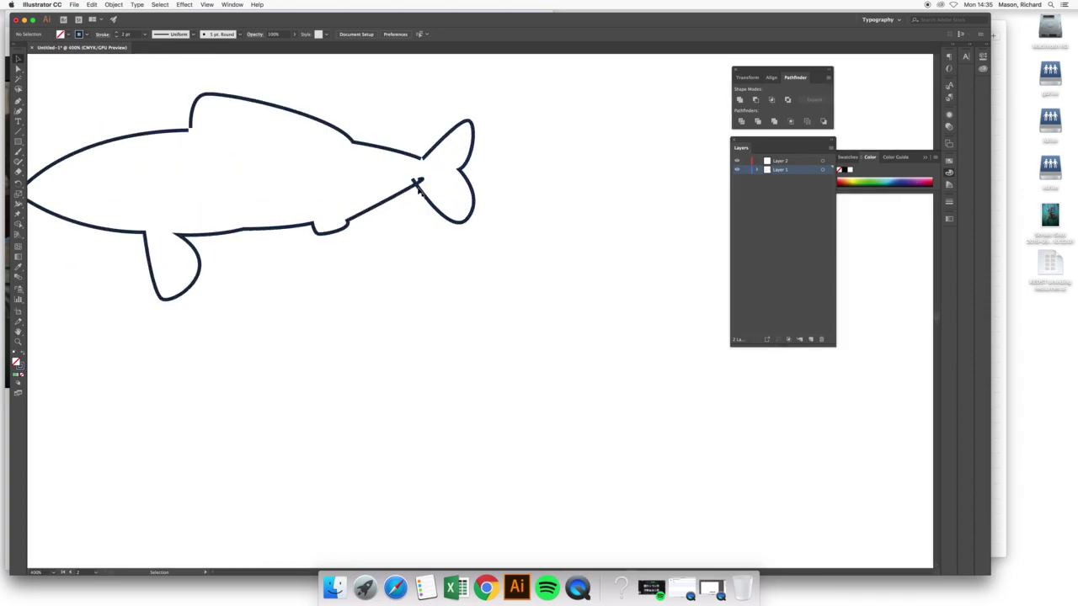
key("space")
left_click_drag(373, 133, 453, 239)
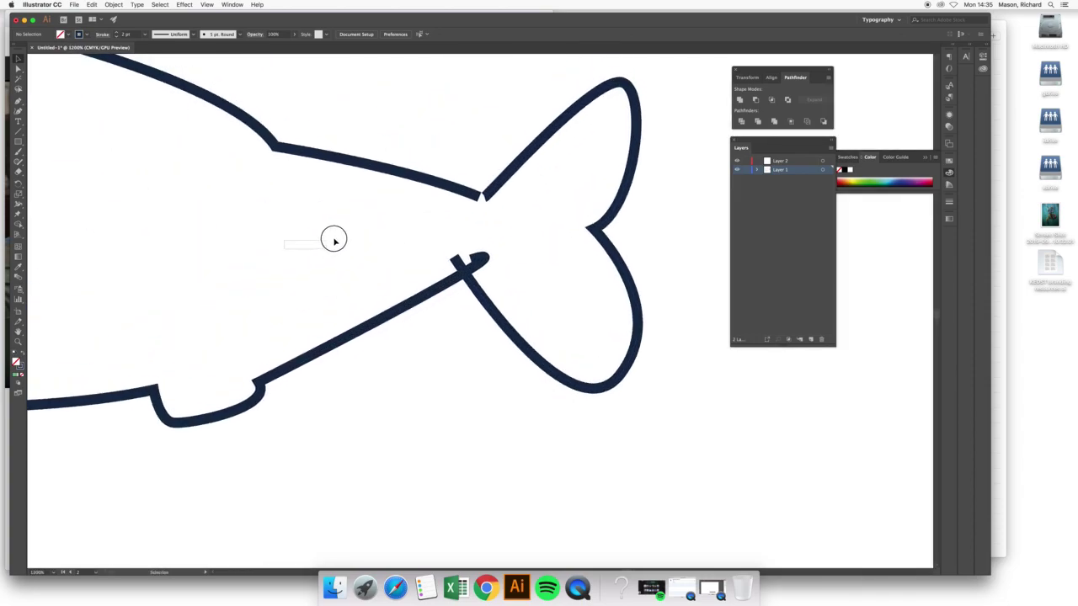
left_click_drag(187, 262, 343, 229)
scroll(343, 229, "down", 6)
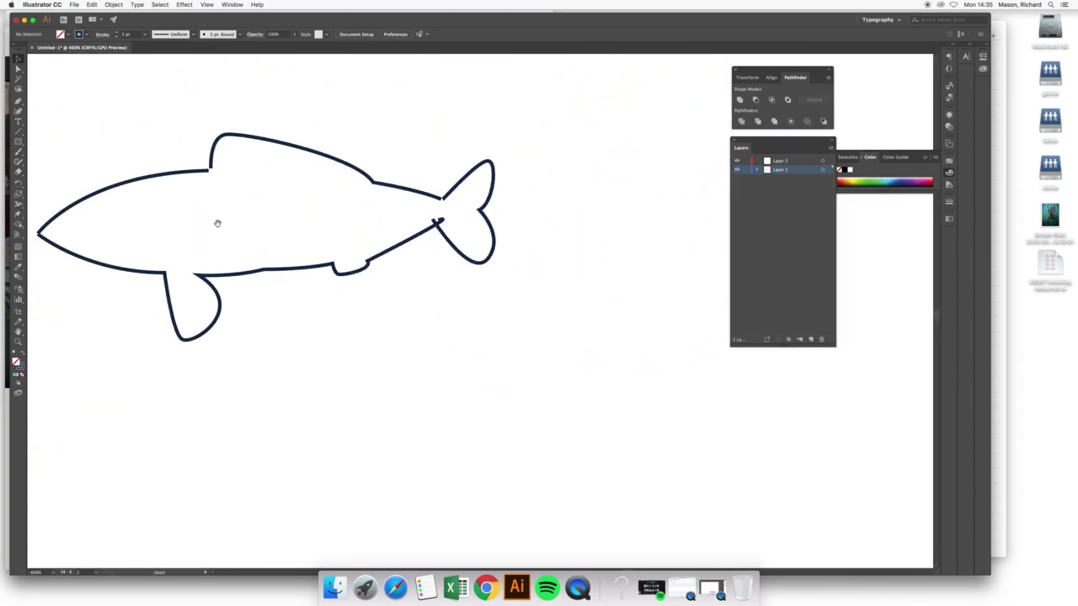
scroll(368, 241, "left", 3)
scroll(311, 245, "down", 4)
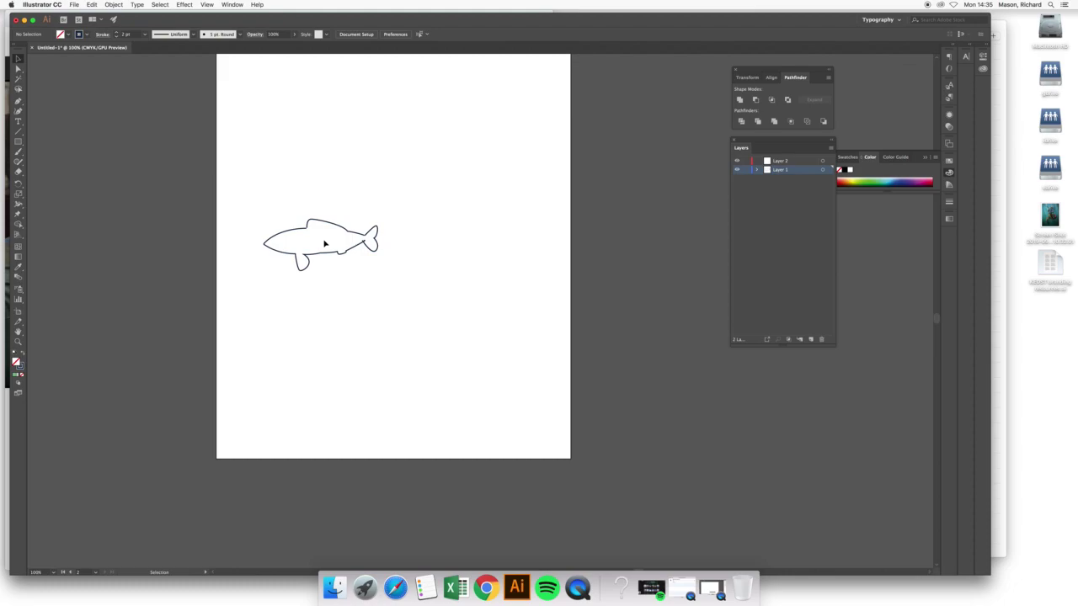
scroll(325, 244, "up", 4)
scroll(327, 241, "left", 2)
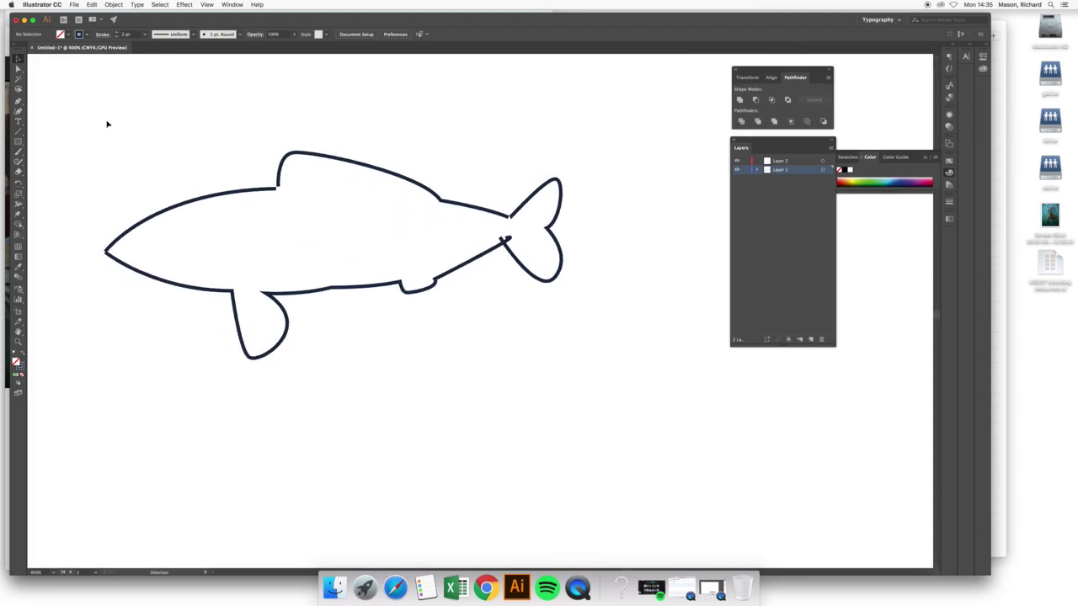
Fill all the fish outline paths with green and pull the lower body and dorsal fin pieces away from the rest
left_click_drag(82, 109, 636, 402)
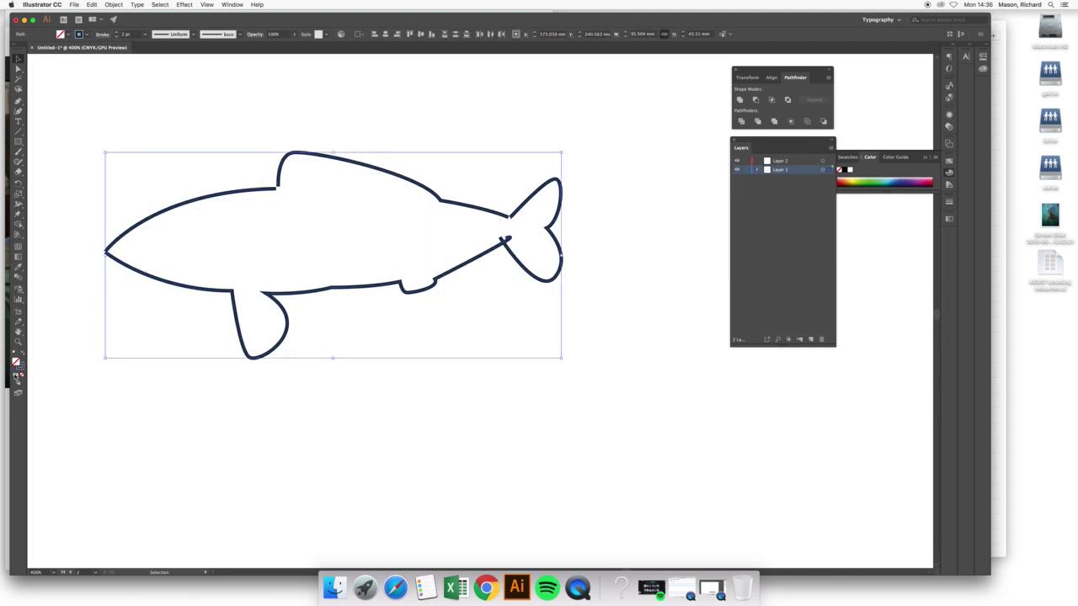
left_click(15, 376)
left_click(172, 388)
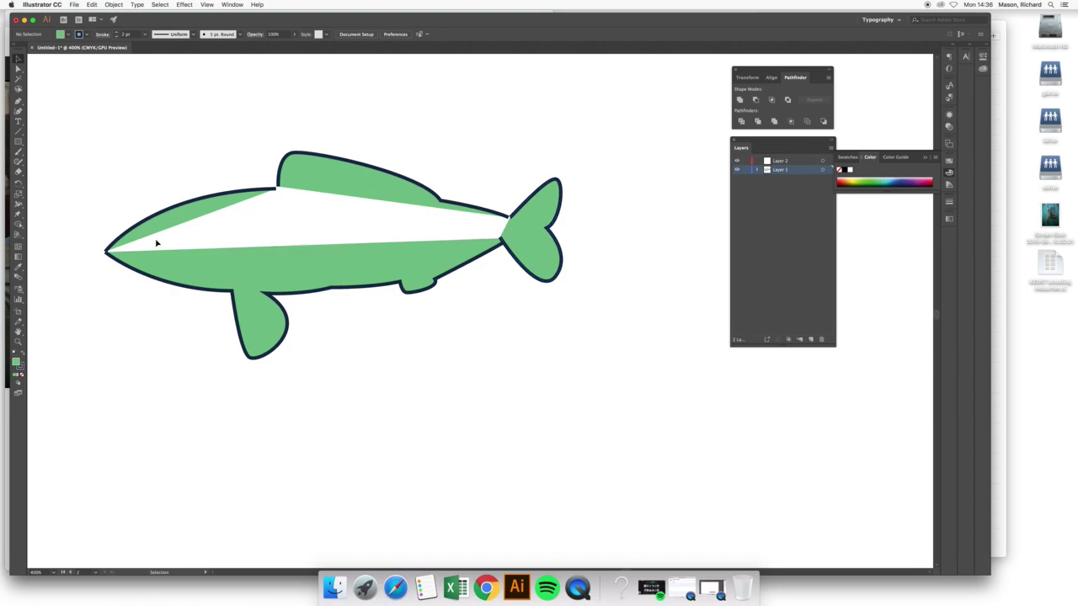
left_click_drag(301, 286, 273, 352)
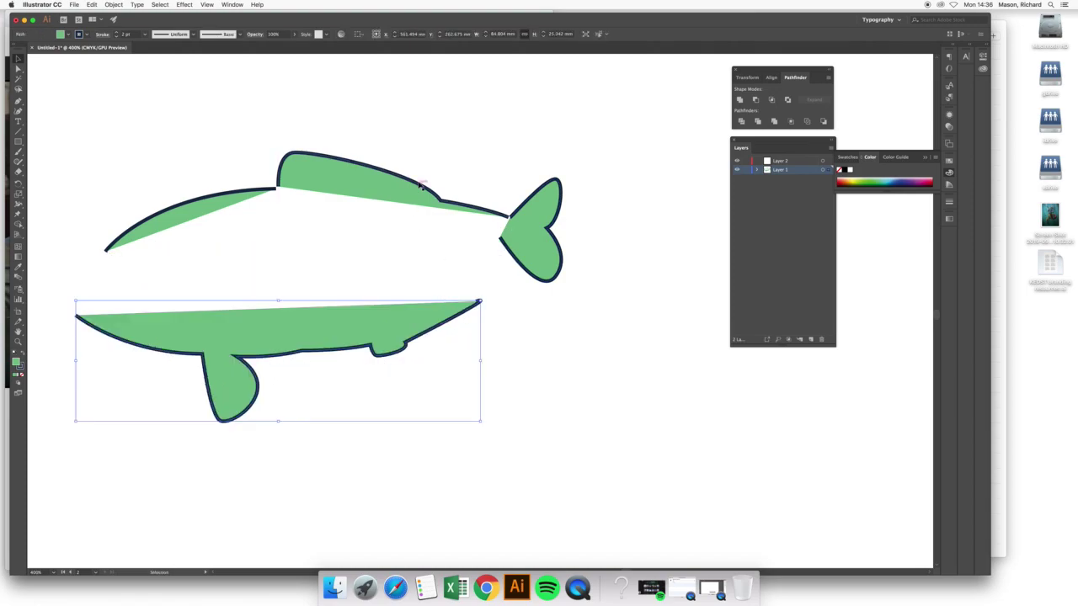
left_click_drag(421, 186, 440, 135)
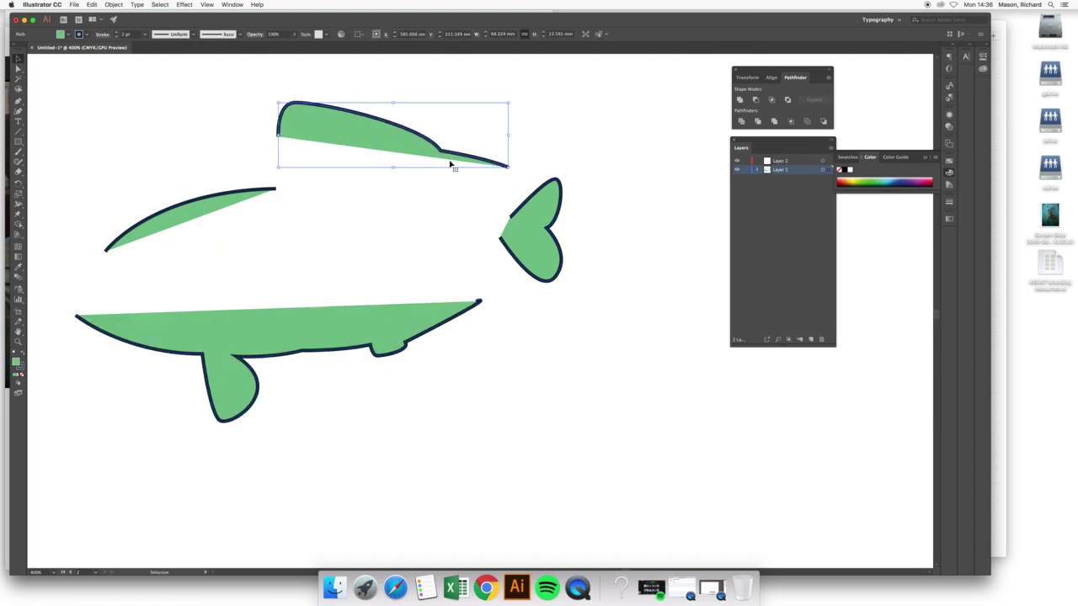
Undo the moves of the lower body and dorsal fin pieces and the green fill
key("super+z")
key("super+z")
key("a")
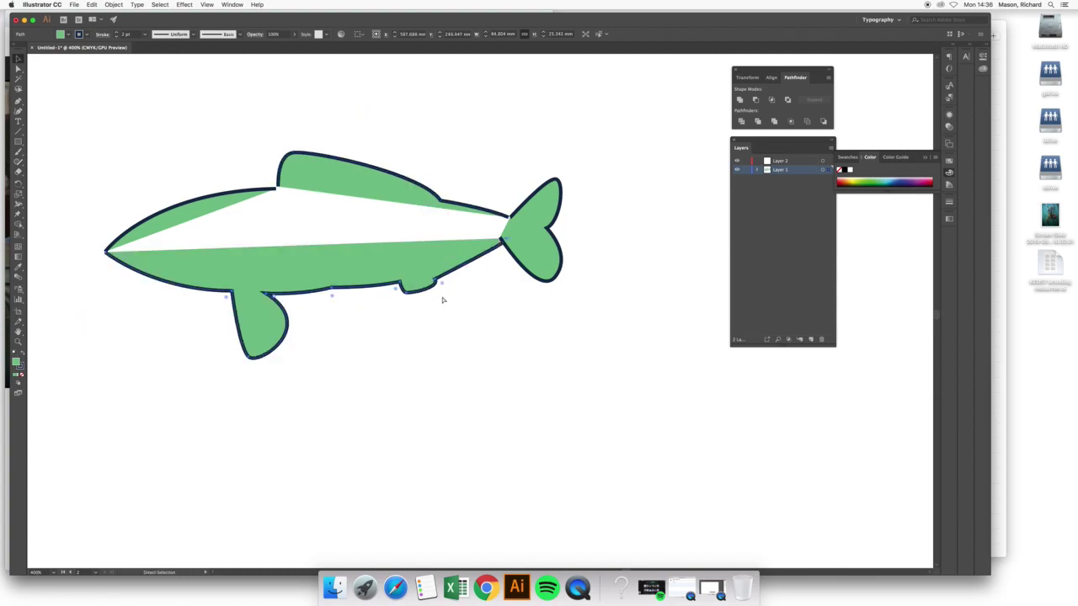
key("super+z")
left_click(393, 321)
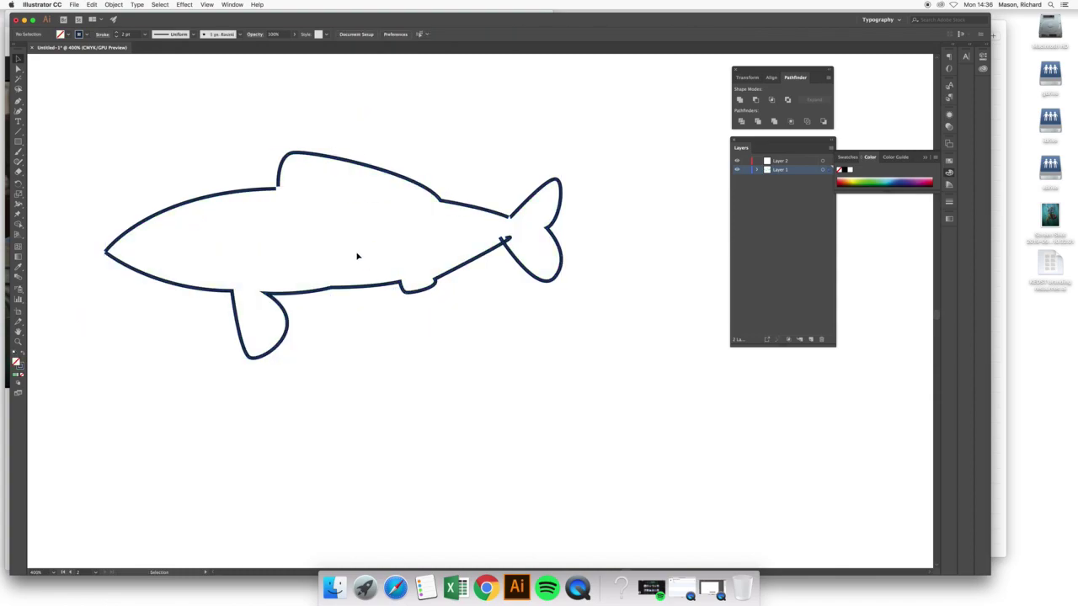
Move the lower body path's end anchor point onto the upper path's end point at the fish's nose
left_click_drag(136, 260, 223, 257)
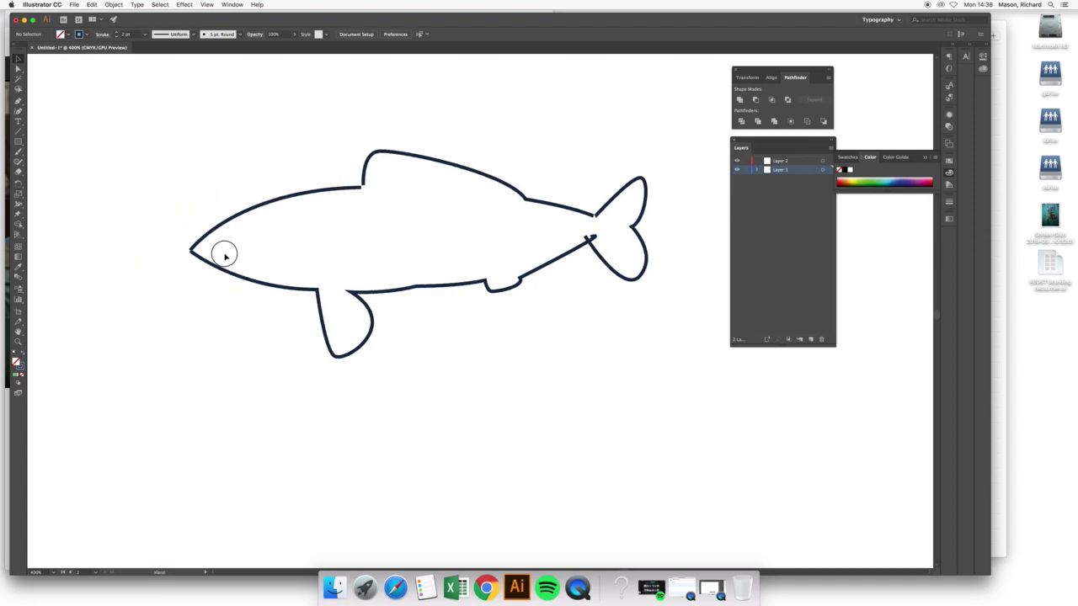
scroll(194, 256, "down", 2)
scroll(193, 256, "up", 2)
scroll(195, 257, "up", 6)
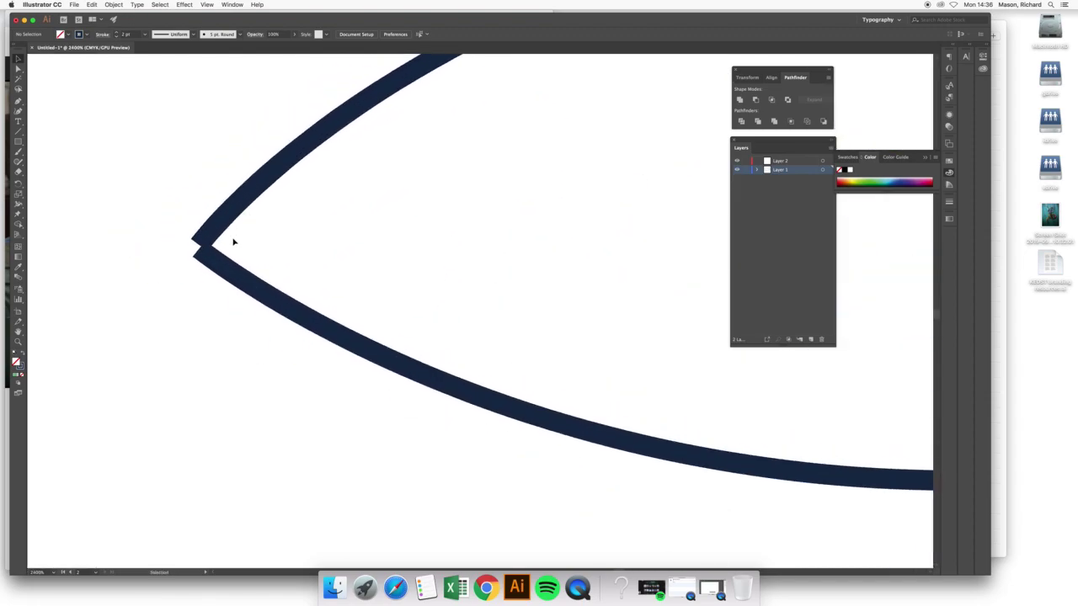
left_click_drag(128, 161, 272, 331)
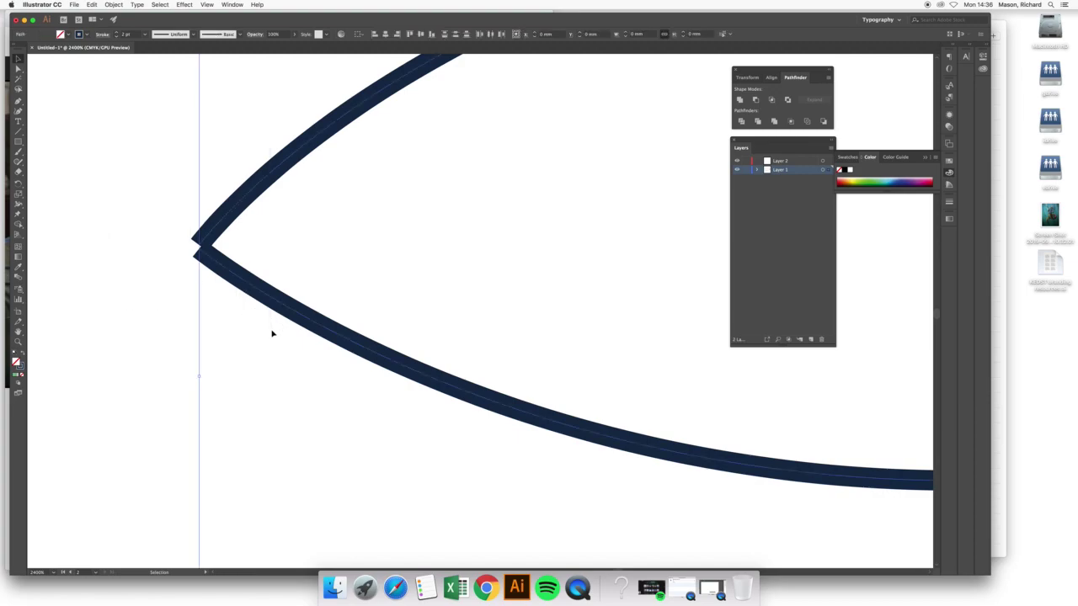
left_click(18, 69)
left_click_drag(154, 178, 243, 299)
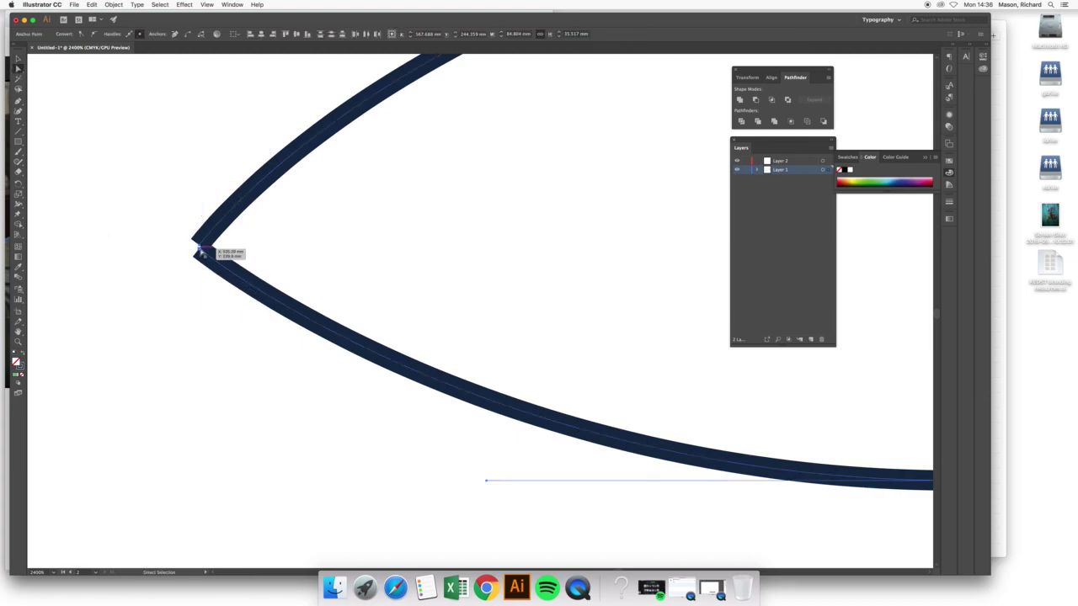
scroll(200, 250, "up", 3)
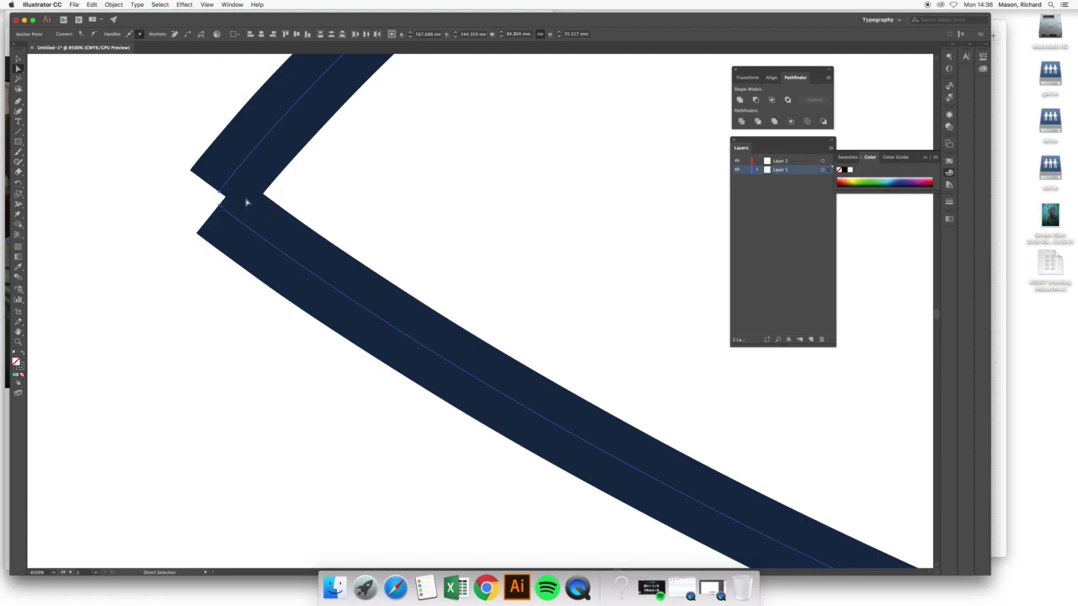
mouse_move(220, 208)
left_mouse_down()
mouse_move(224, 173)
mouse_move(248, 160)
mouse_move(223, 188)
mouse_move(255, 163)
mouse_move(244, 164)
mouse_move(255, 145)
mouse_move(221, 187)
left_mouse_up()
left_click(212, 212)
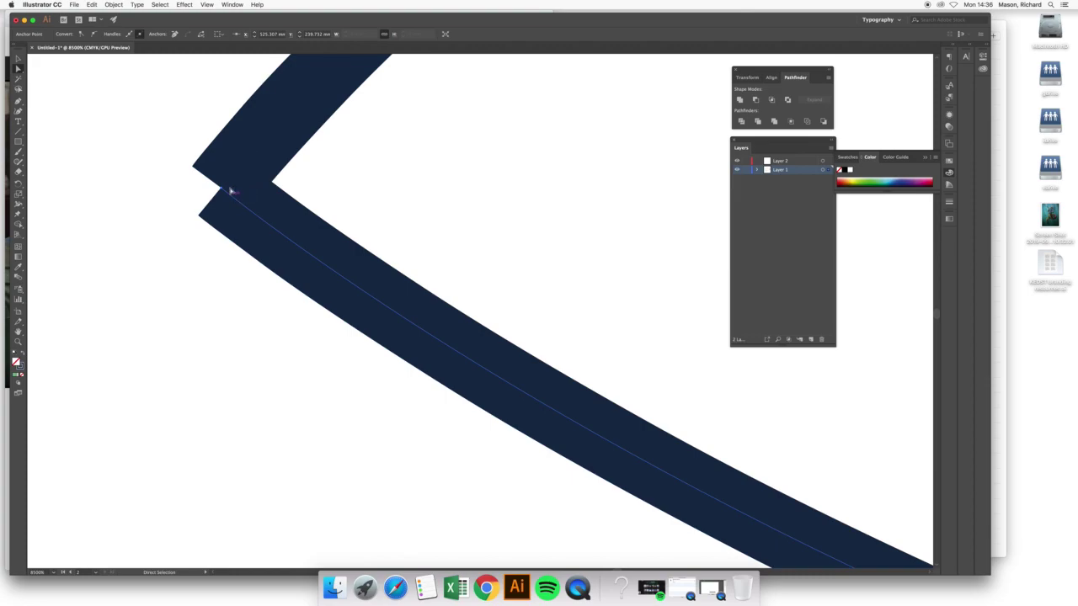
key("super+z")
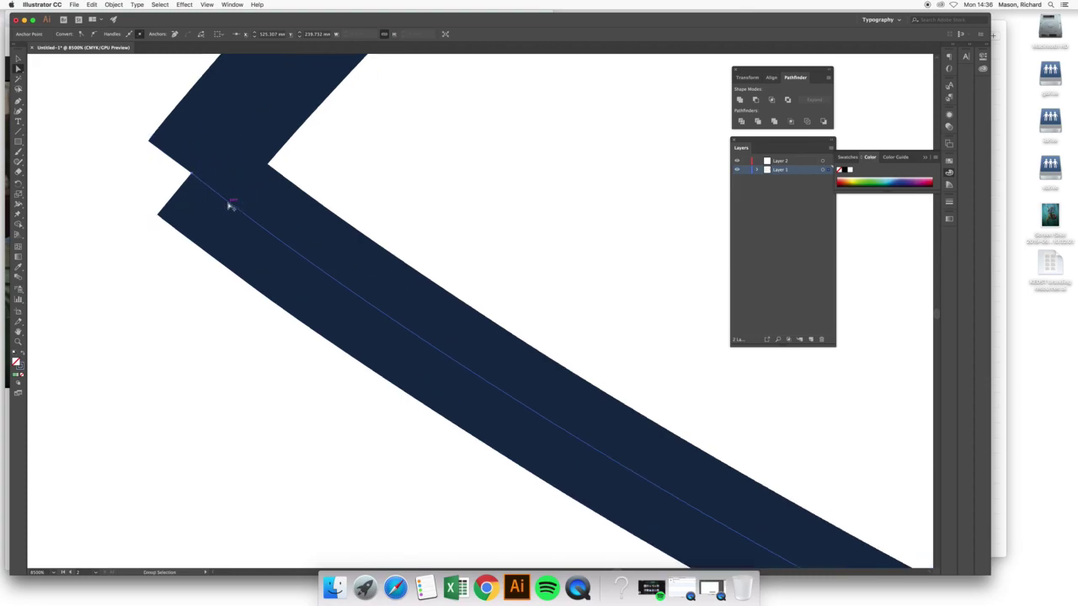
key("super+z")
key("super+shift+z")
key("super+shift+z")
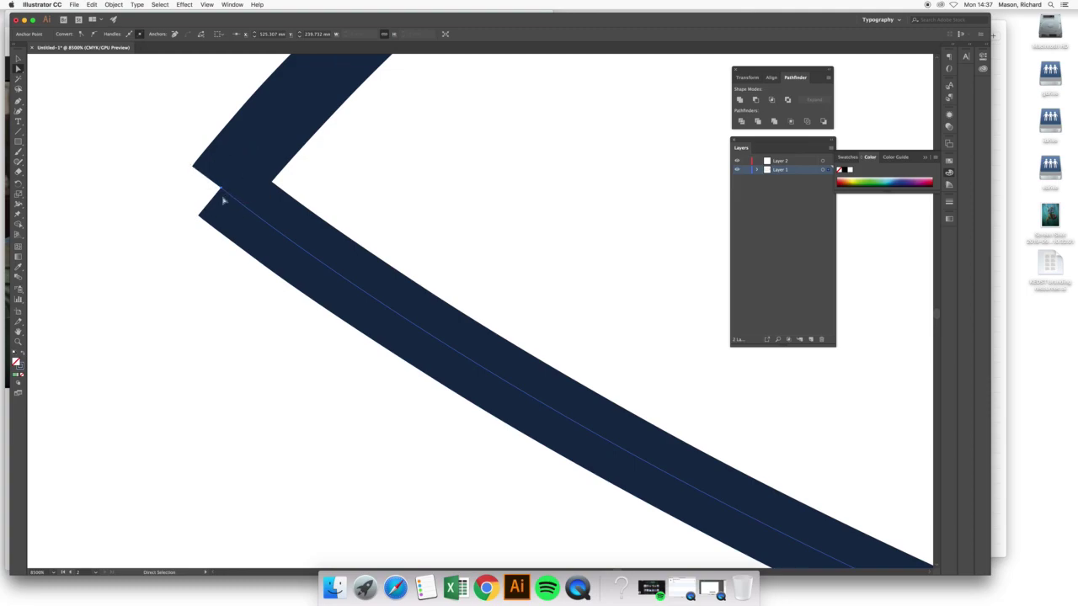
scroll(238, 197, "up", 1)
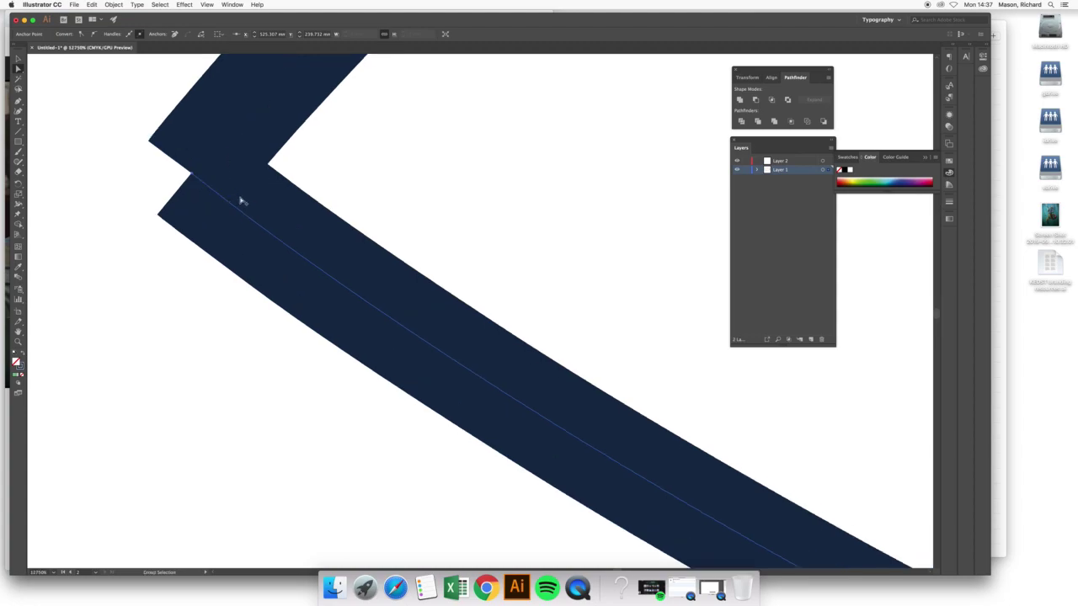
scroll(239, 197, "down", 2)
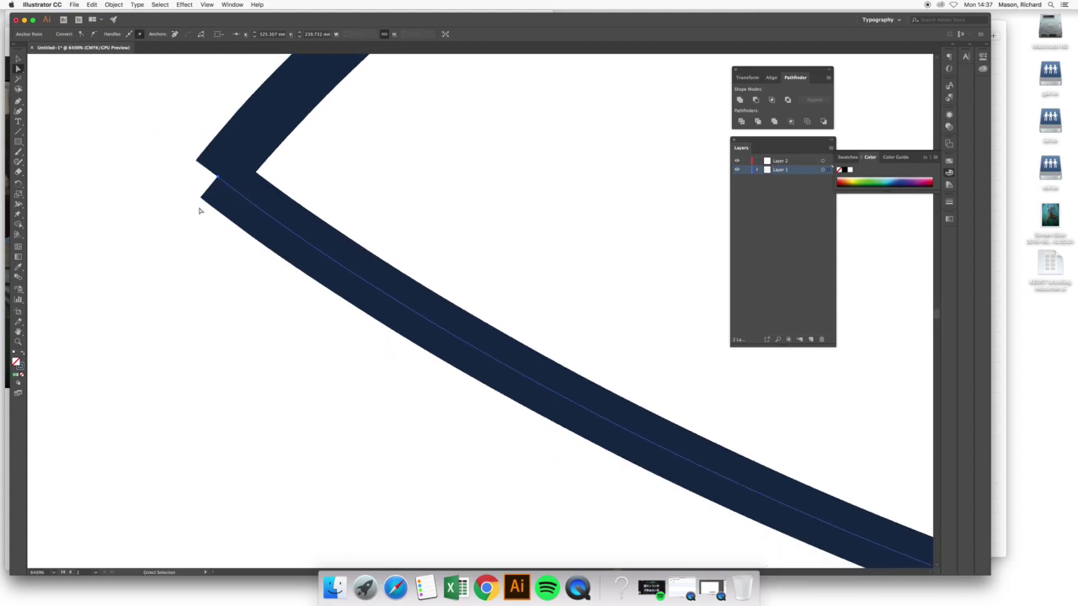
Join the two overlapping end points of the upper and lower body paths at the fish's nose
left_click_drag(200, 205, 200, 243)
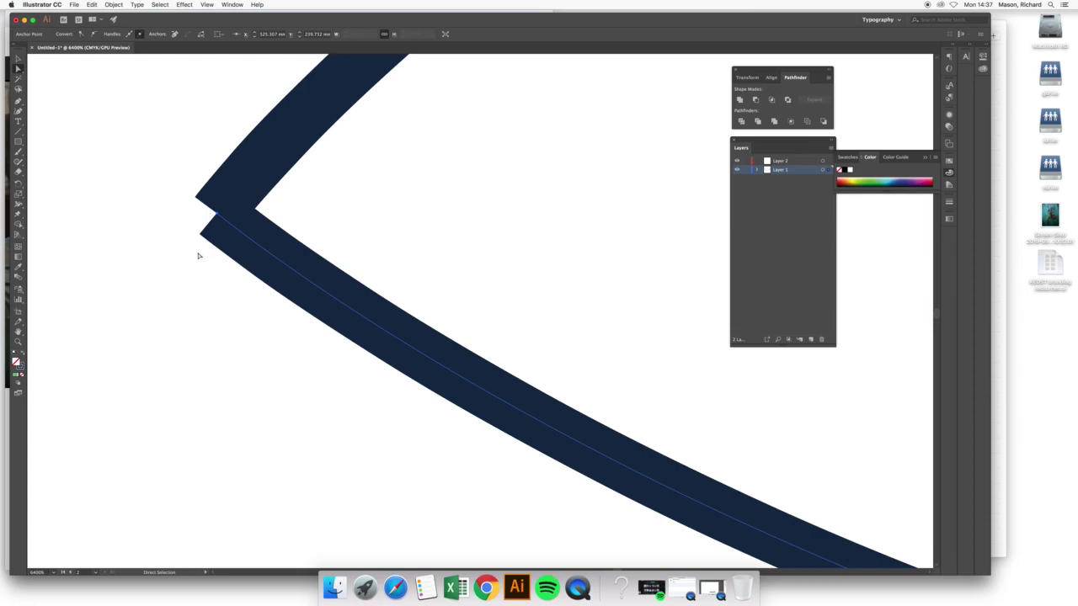
left_click(199, 255)
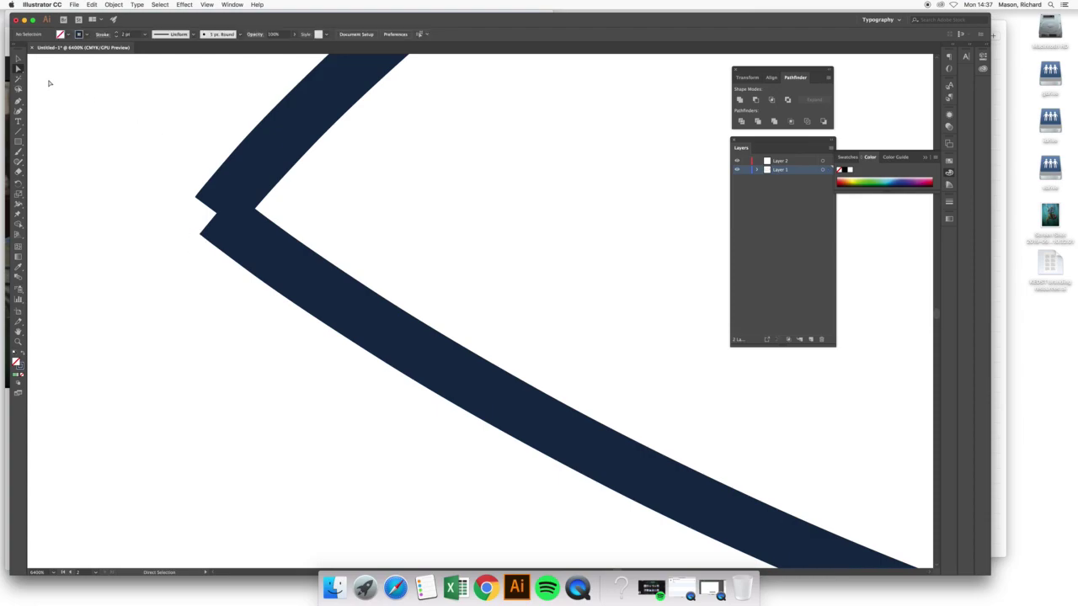
left_click_drag(177, 164, 281, 278)
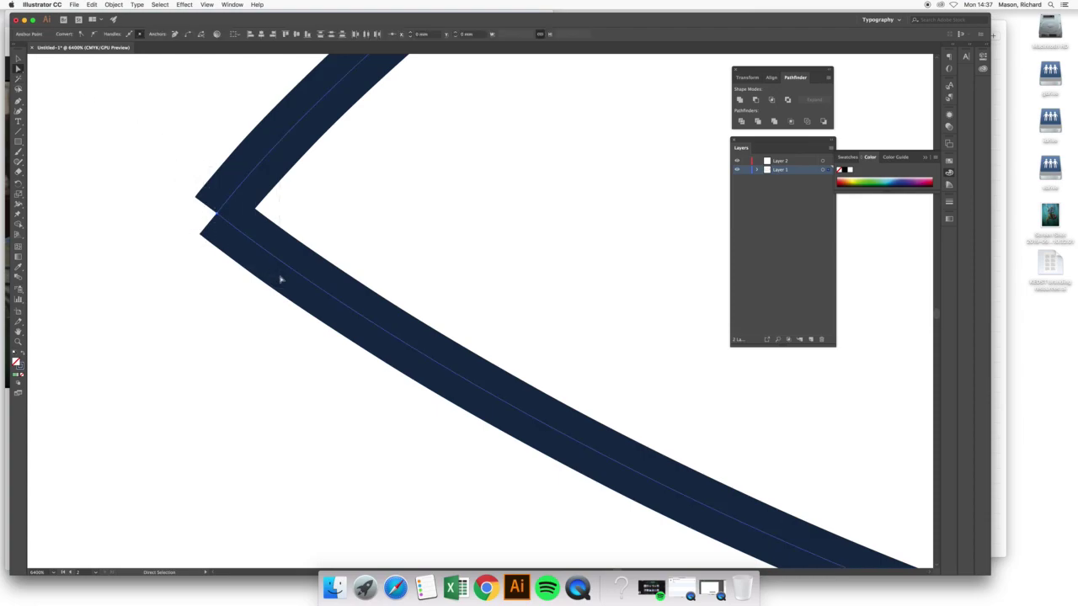
right_click(224, 218)
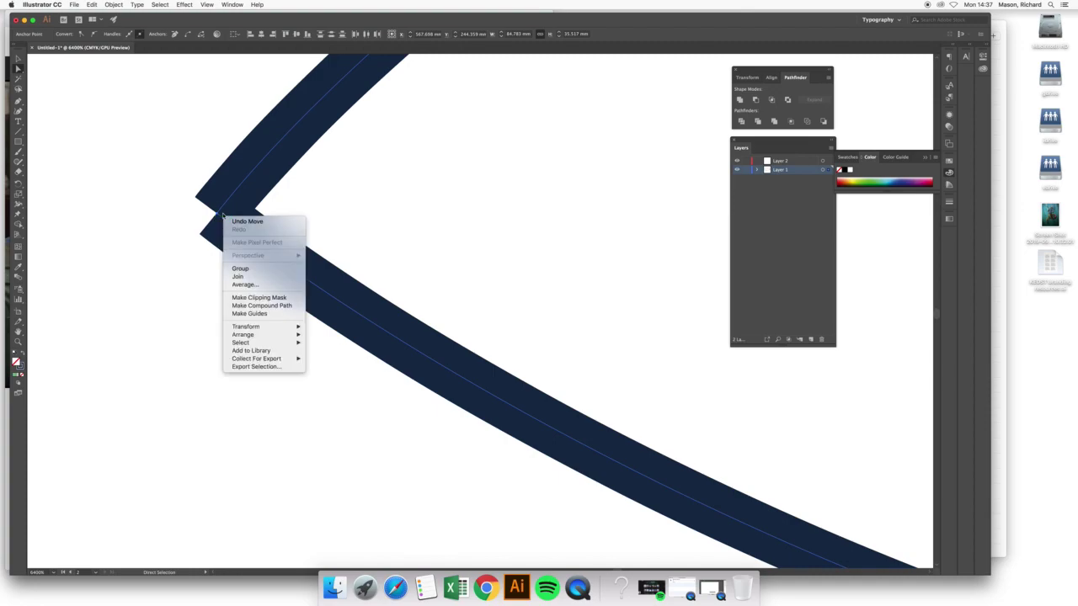
left_click(249, 279)
left_click(241, 281)
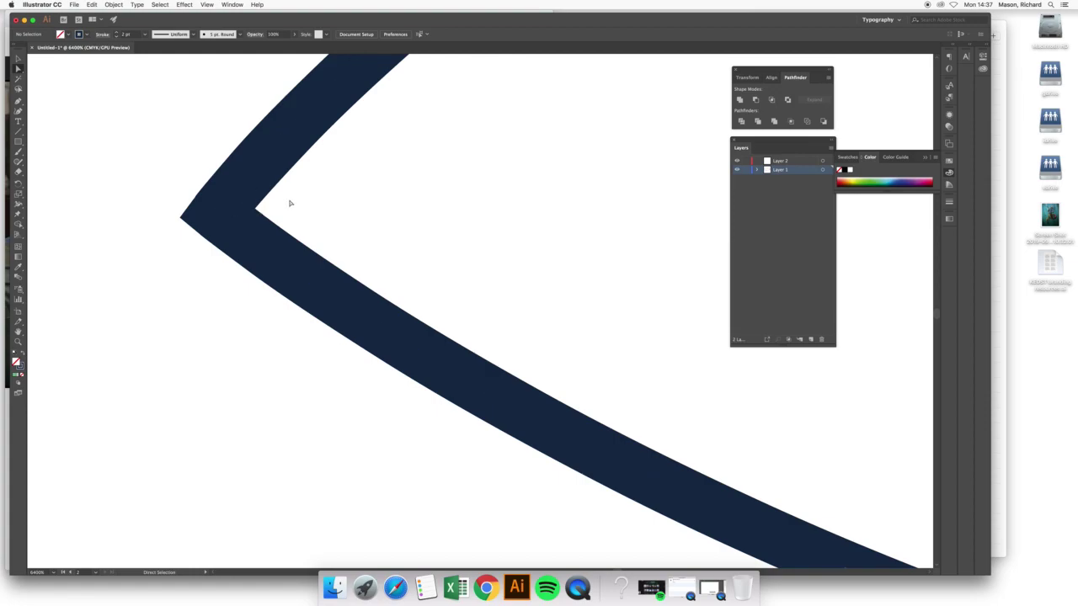
Bring the end points of the upper body path and the dorsal fin's front edge together at the fin's base
scroll(333, 211, "down", 6)
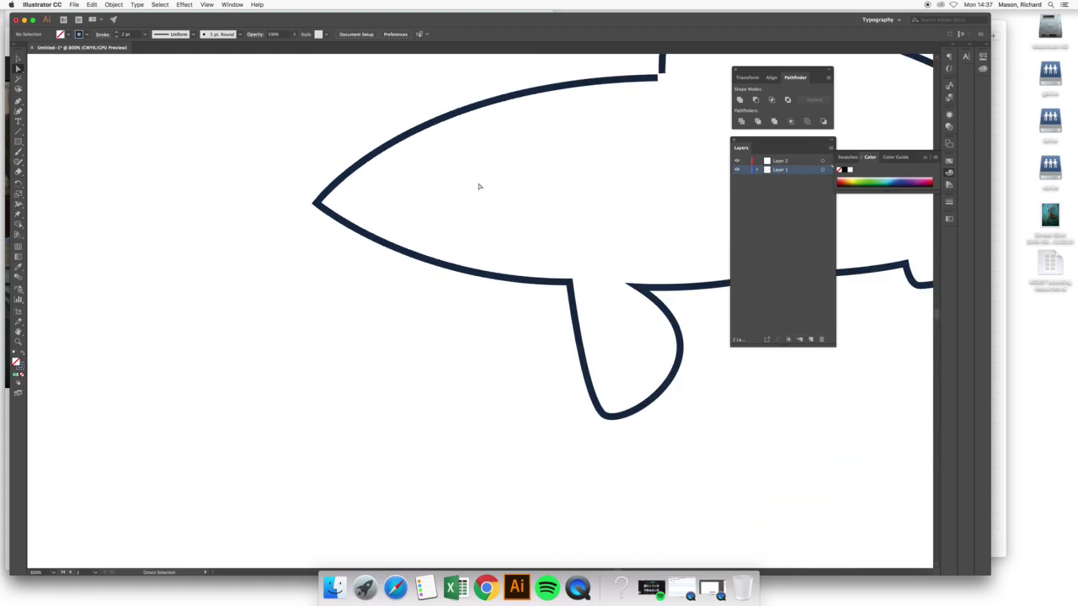
scroll(478, 186, "left", 8)
scroll(478, 186, "up", 3)
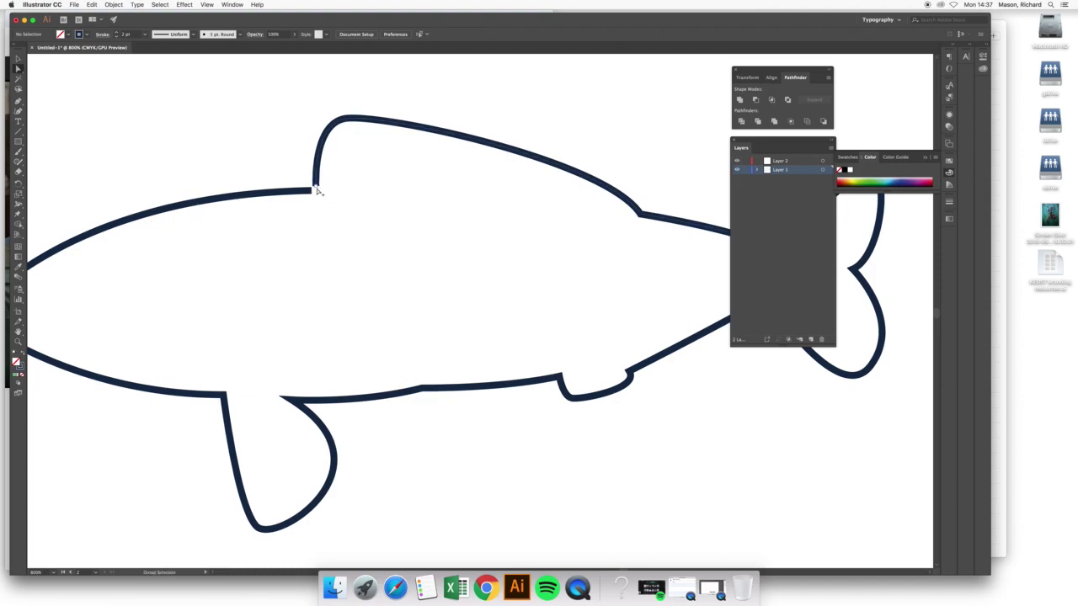
scroll(316, 192, "down", 1)
scroll(378, 186, "up", 4)
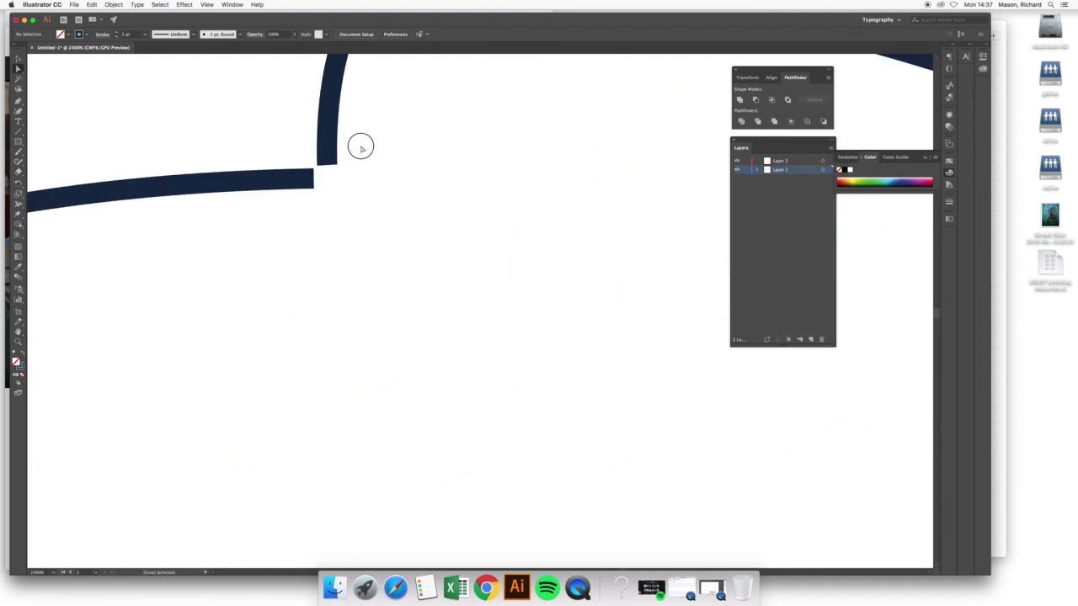
left_click(327, 175)
scroll(329, 176, "up", 3)
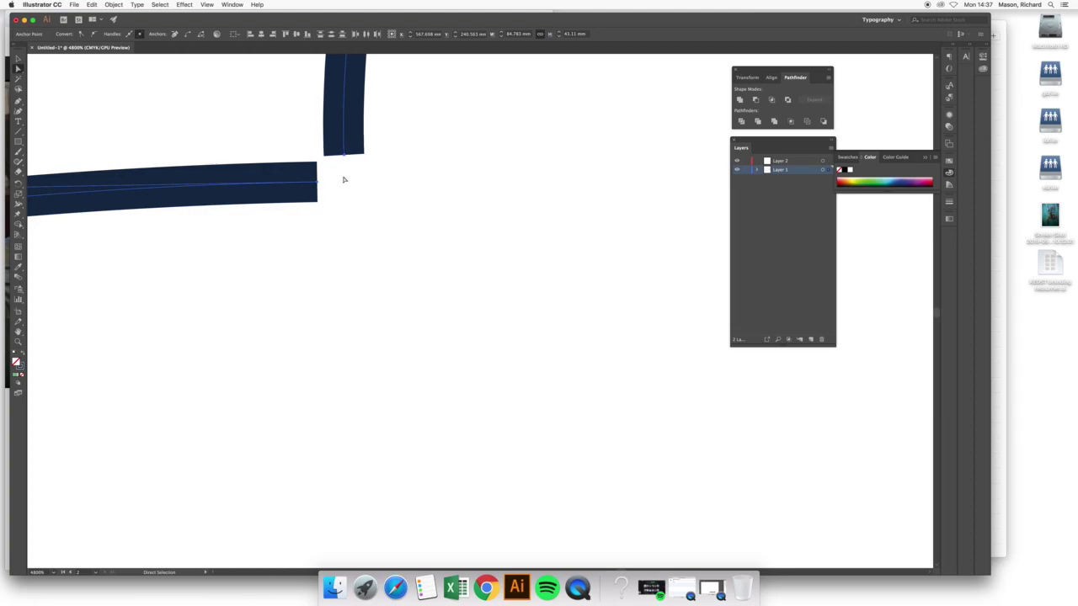
left_click(344, 179)
mouse_move(319, 182)
left_mouse_down()
mouse_move(345, 183)
mouse_move(343, 158)
mouse_move(334, 199)
left_mouse_up()
Join the upper body path to the dorsal fin path at their coinciding end points
left_click(349, 183)
right_click(338, 180)
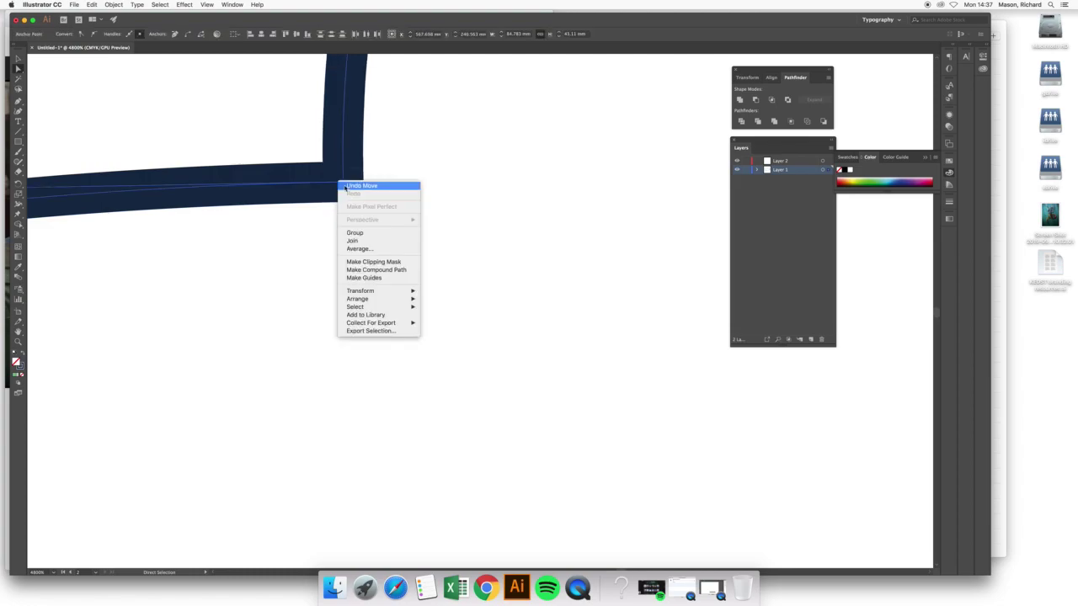
left_click(371, 241)
left_click(431, 251)
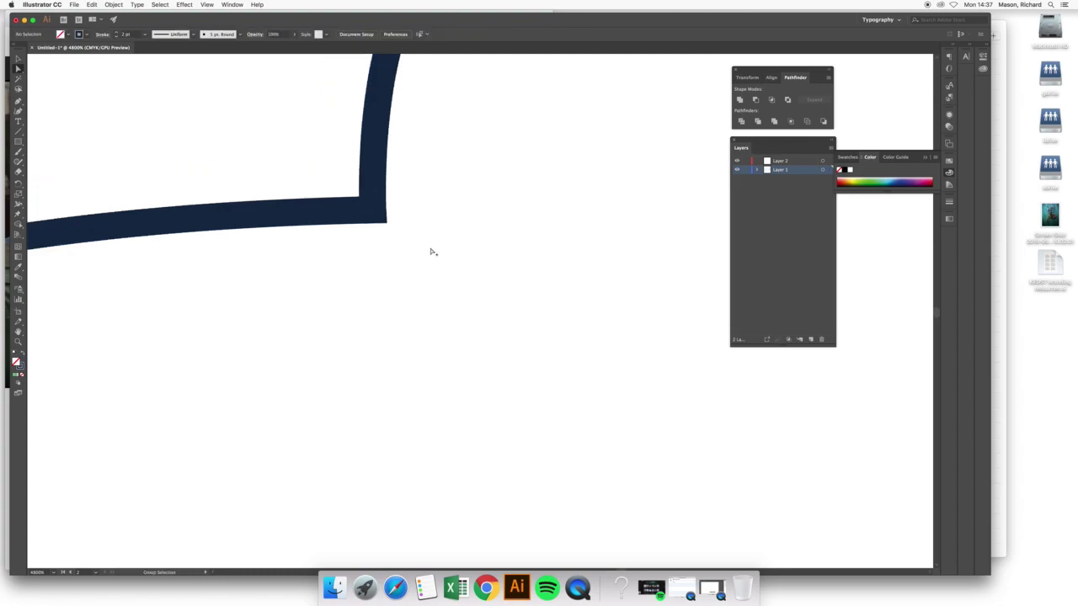
scroll(431, 251, "down", 6)
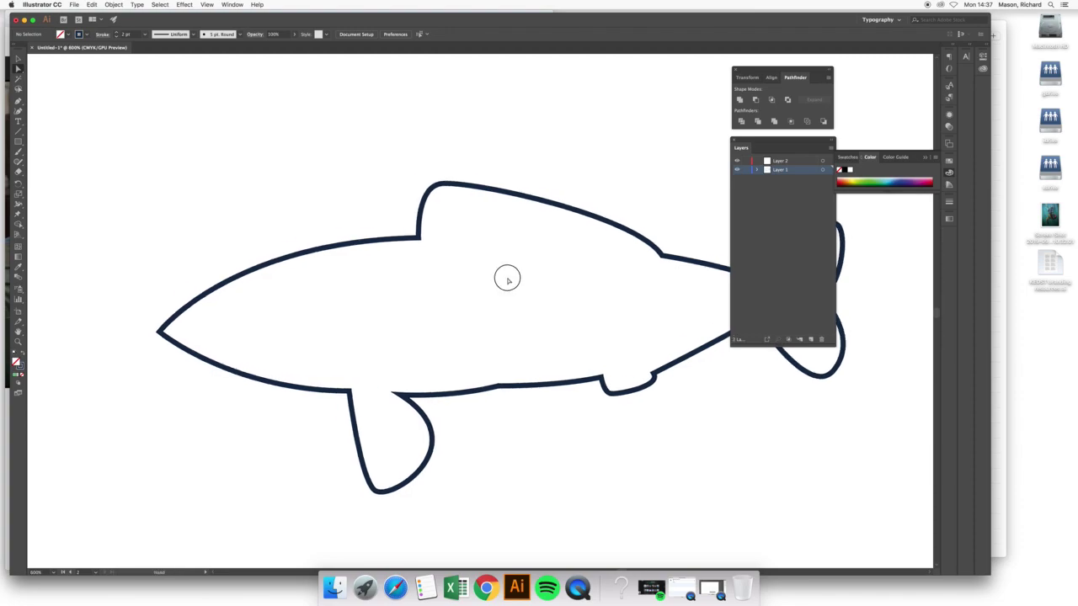
Bring the upper body path's rear end point and the tail fin's upper end point together and join them
scroll(508, 280, "right", 10)
scroll(508, 279, "down", 3)
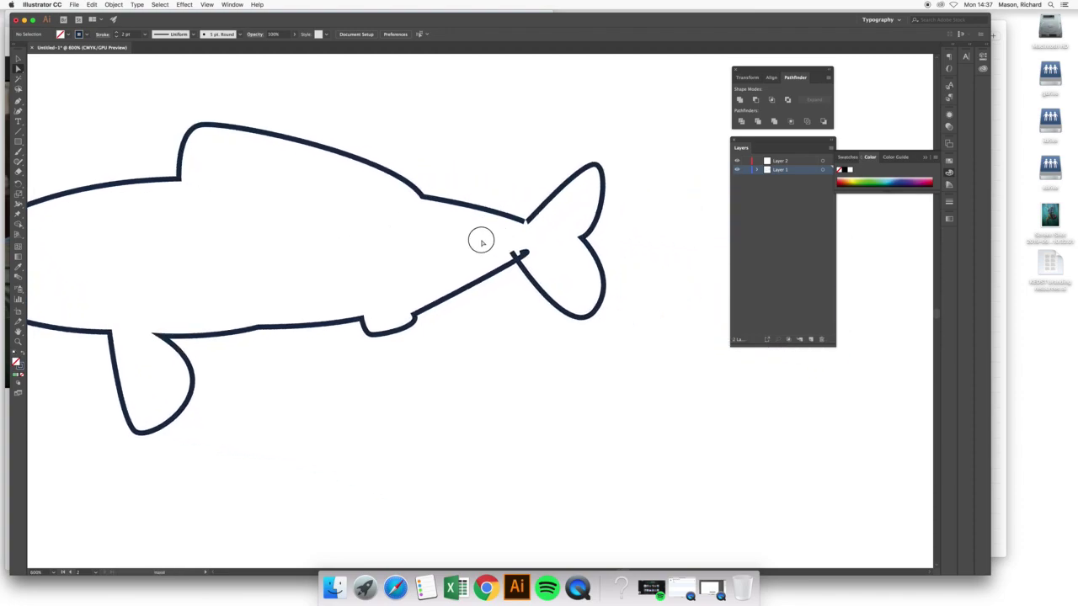
scroll(481, 242, "right", 3)
scroll(453, 240, "up", 6)
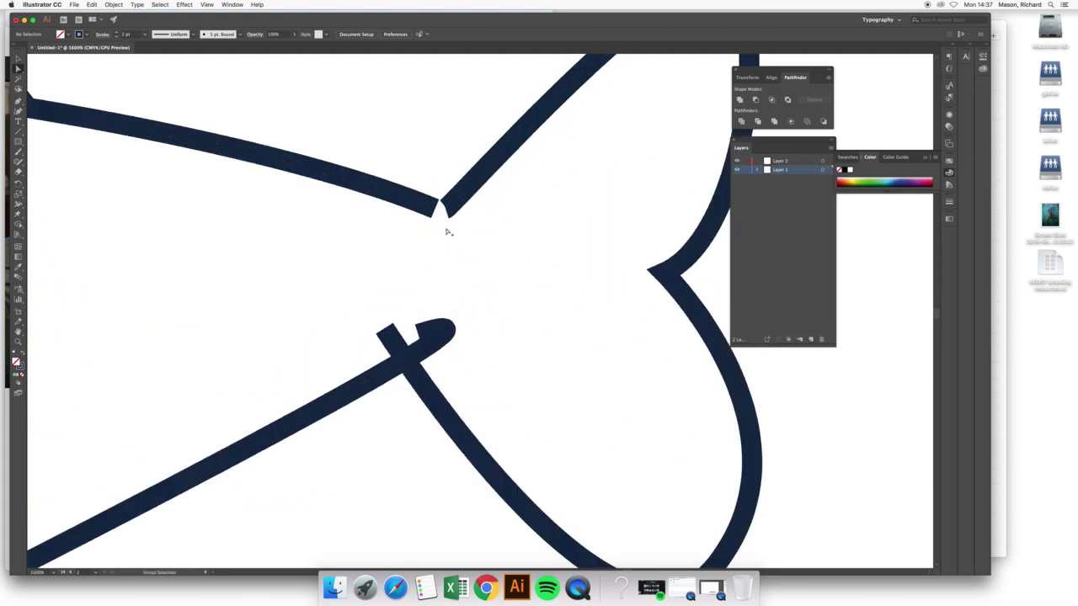
left_click_drag(433, 210, 477, 241)
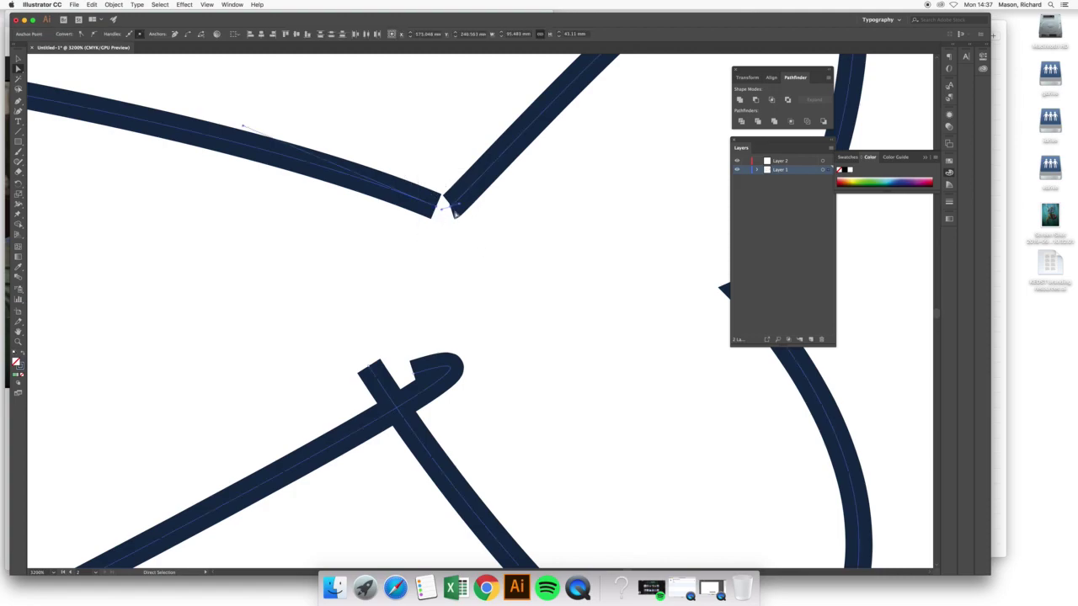
left_click(449, 225)
mouse_move(451, 204)
left_mouse_down()
mouse_move(436, 204)
mouse_move(447, 221)
left_mouse_up()
left_click(422, 186)
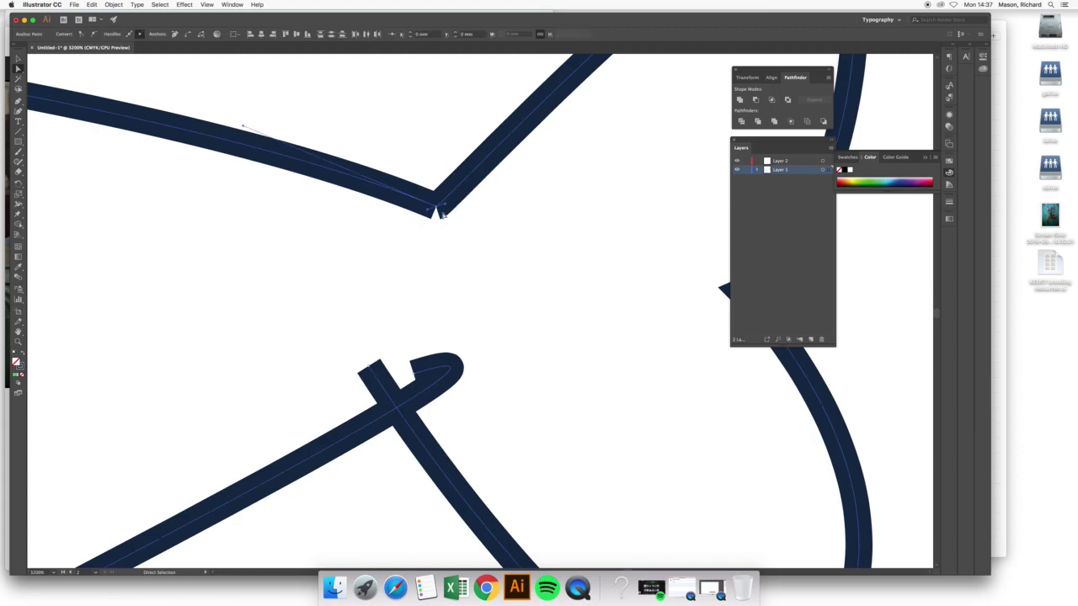
right_click(444, 216)
left_click(498, 278)
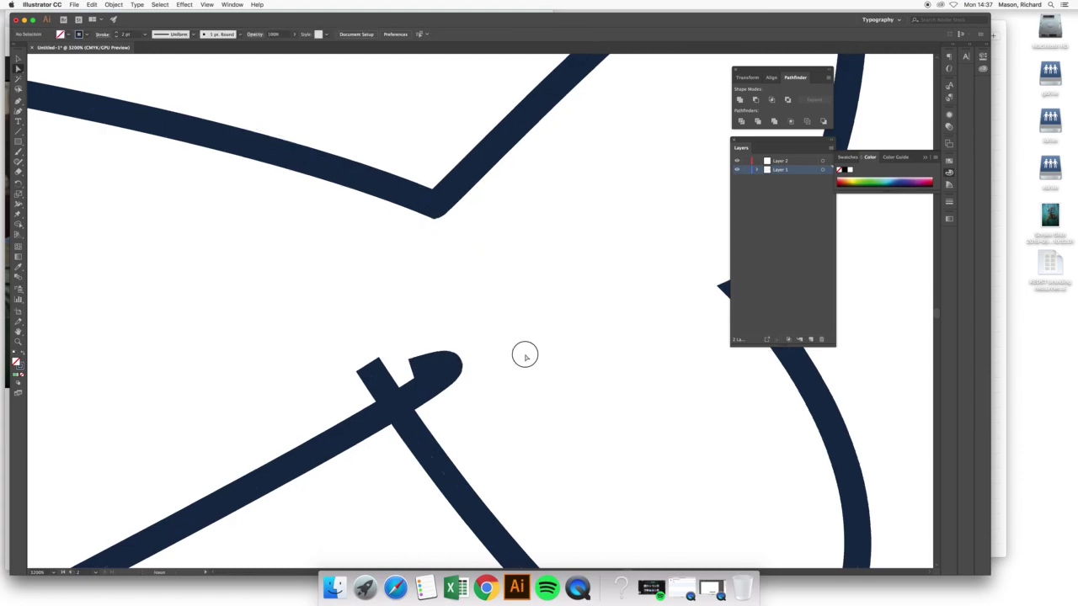
Examine the fish's underside between the tail and the front lower fin for remaining gaps in the outline
left_click_drag(524, 354, 483, 281)
scroll(452, 290, "up", 1)
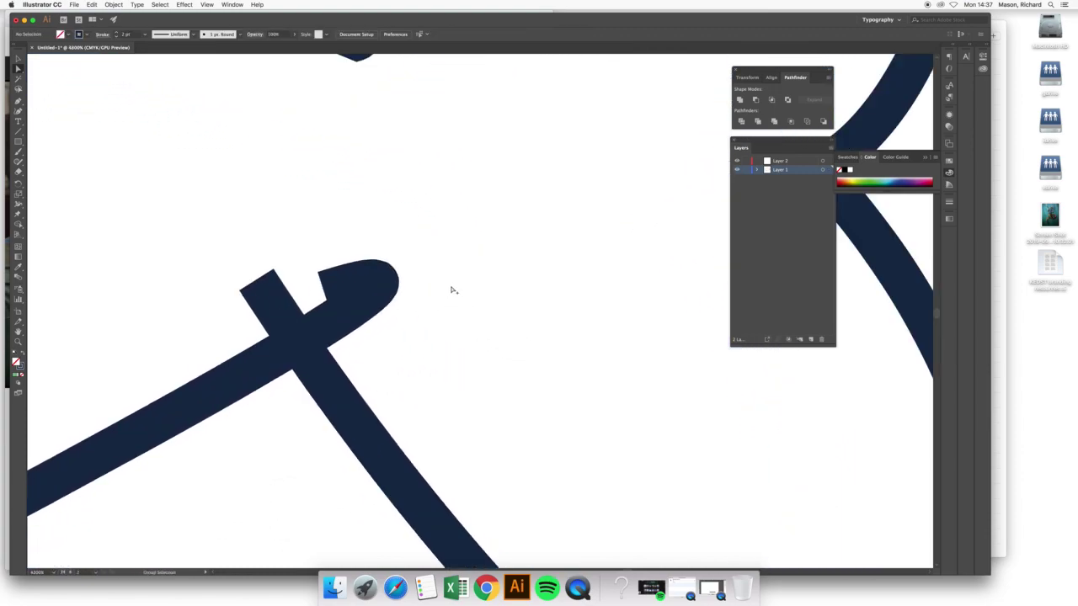
scroll(452, 291, "down", 3)
scroll(453, 289, "down", 2)
left_click_drag(347, 362, 446, 333)
left_click_drag(245, 389, 409, 343)
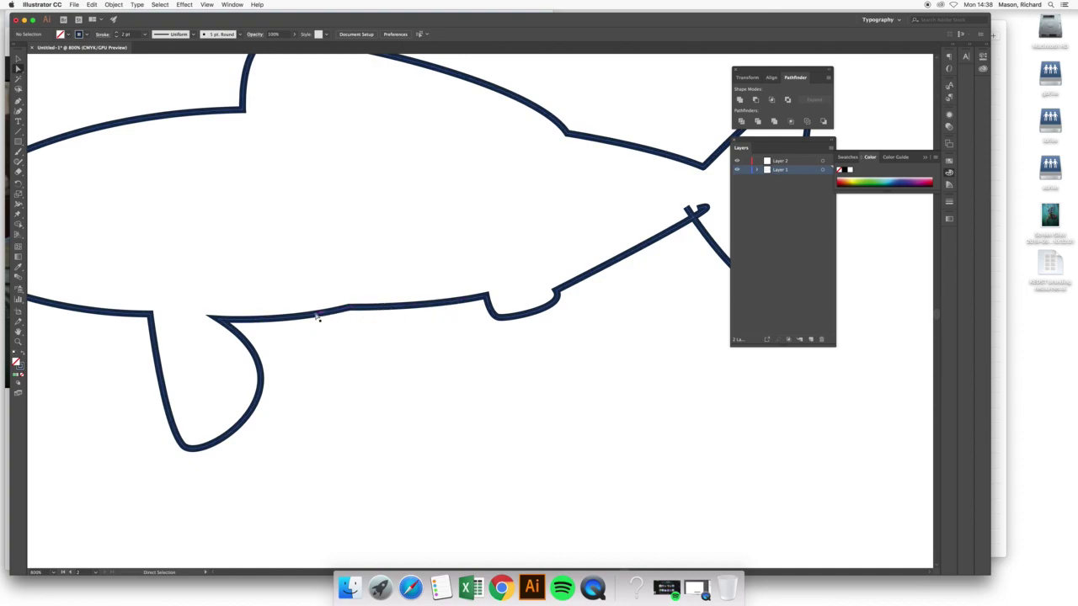
key("space")
left_click_drag(561, 211, 263, 247)
scroll(384, 257, "down", 2)
scroll(385, 257, "up", 4)
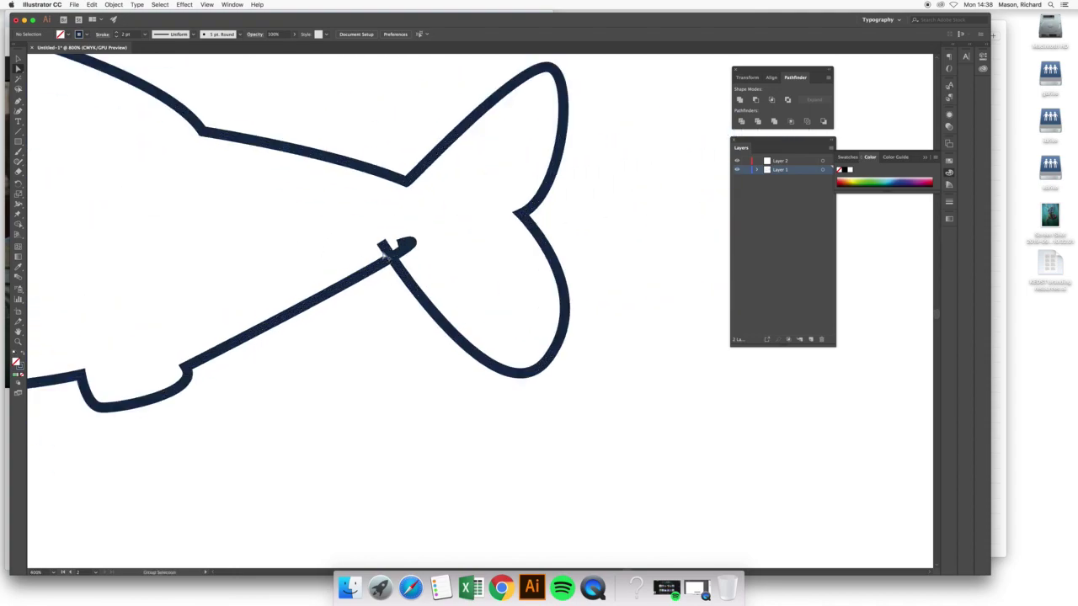
Unfold the hooked rear end of the lower body path at the tail by rotating its end anchor's direction handle
scroll(386, 255, "up", 3)
scroll(384, 255, "up", 3)
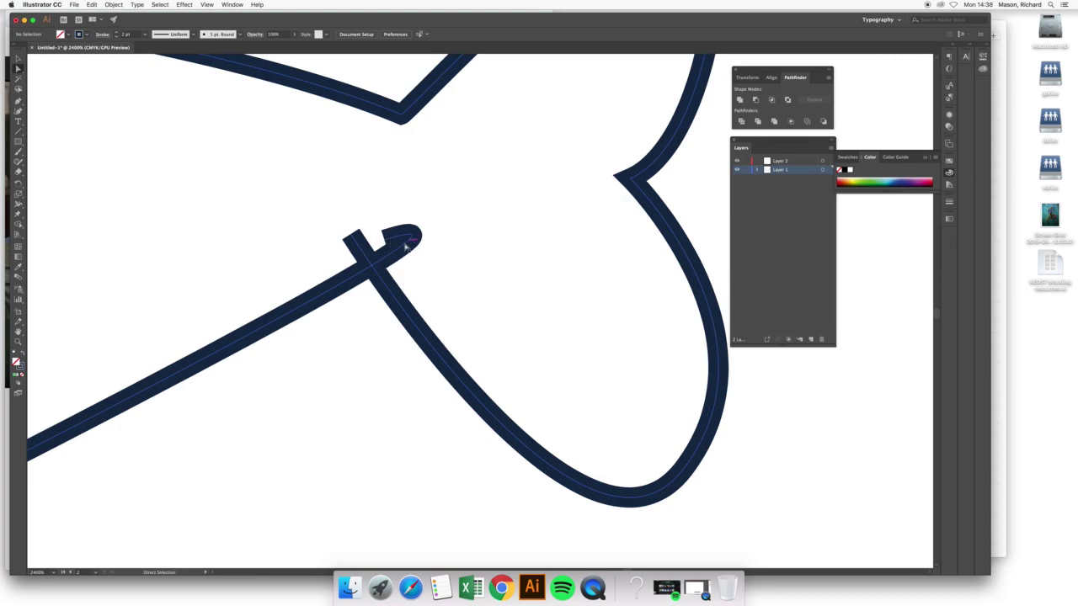
left_click_drag(383, 241, 387, 242)
left_click_drag(388, 244, 388, 244)
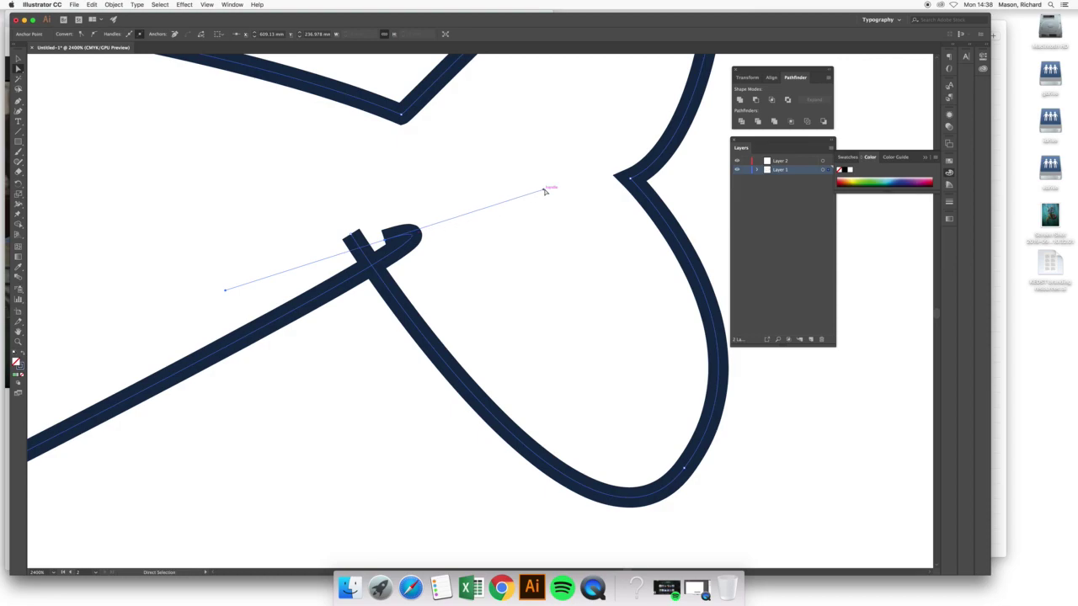
left_click_drag(545, 192, 306, 329)
key("space")
left_click_drag(296, 366, 441, 277)
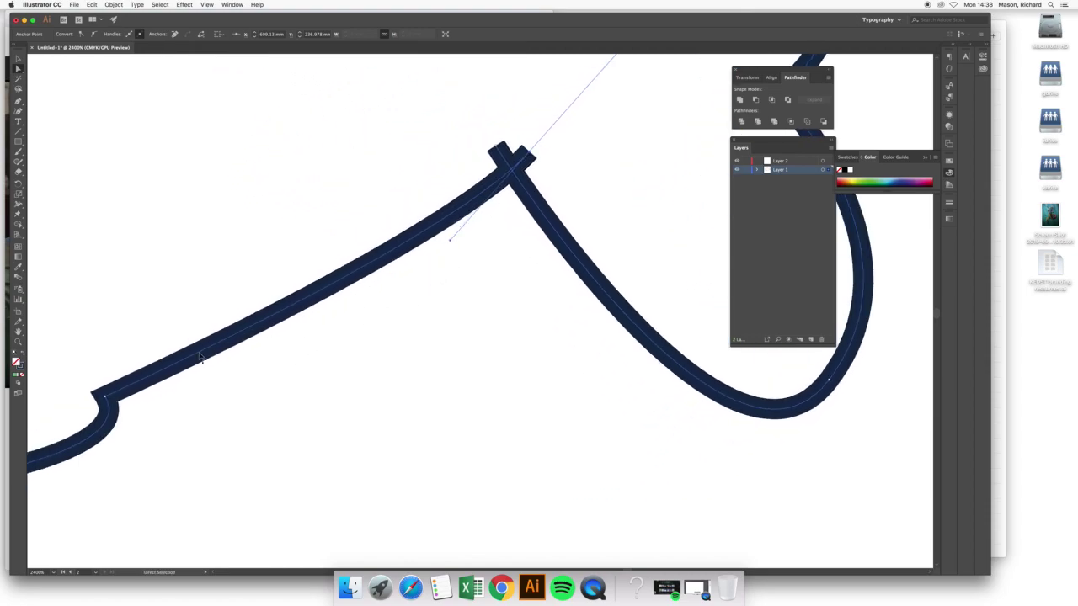
scroll(199, 425, "left", 1)
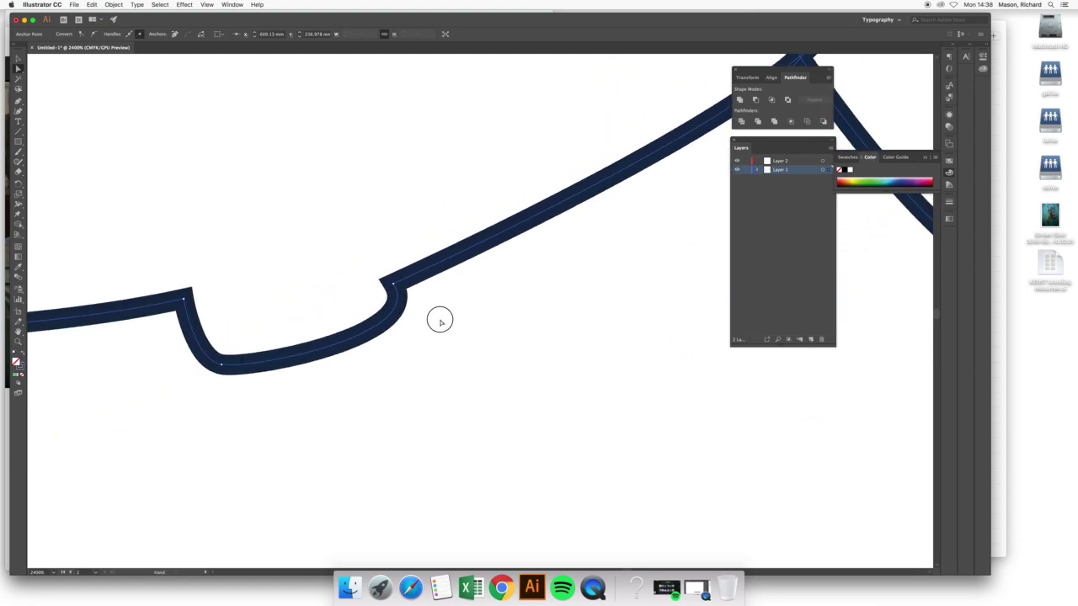
left_click_drag(439, 322, 121, 410)
left_click_drag(356, 289, 270, 326)
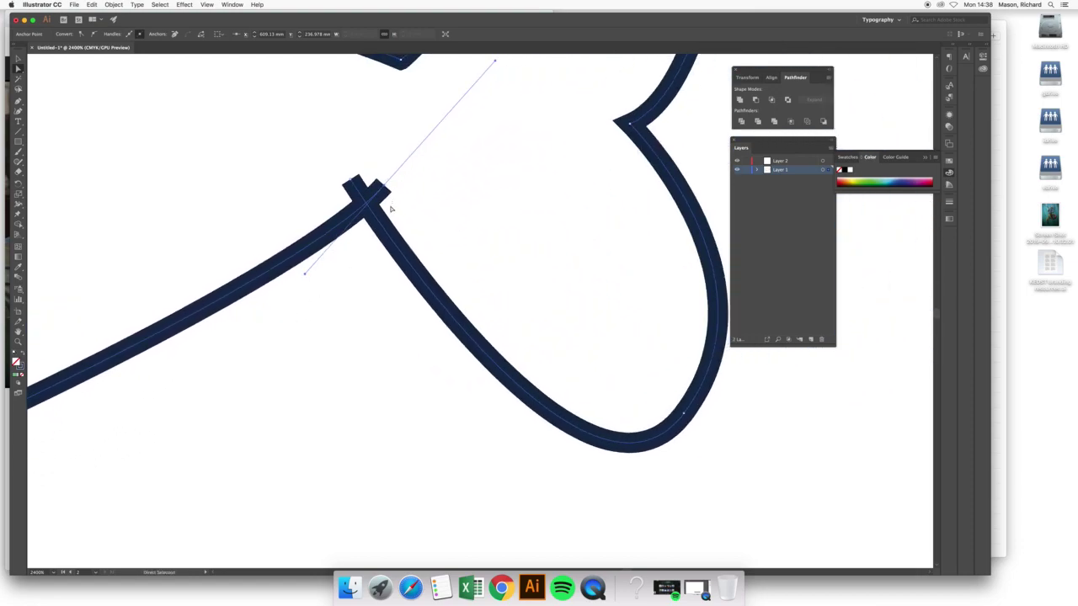
Align the lower body path's end point with the tail fin's lower end point and refine its curve handle
left_click_drag(384, 185, 365, 197)
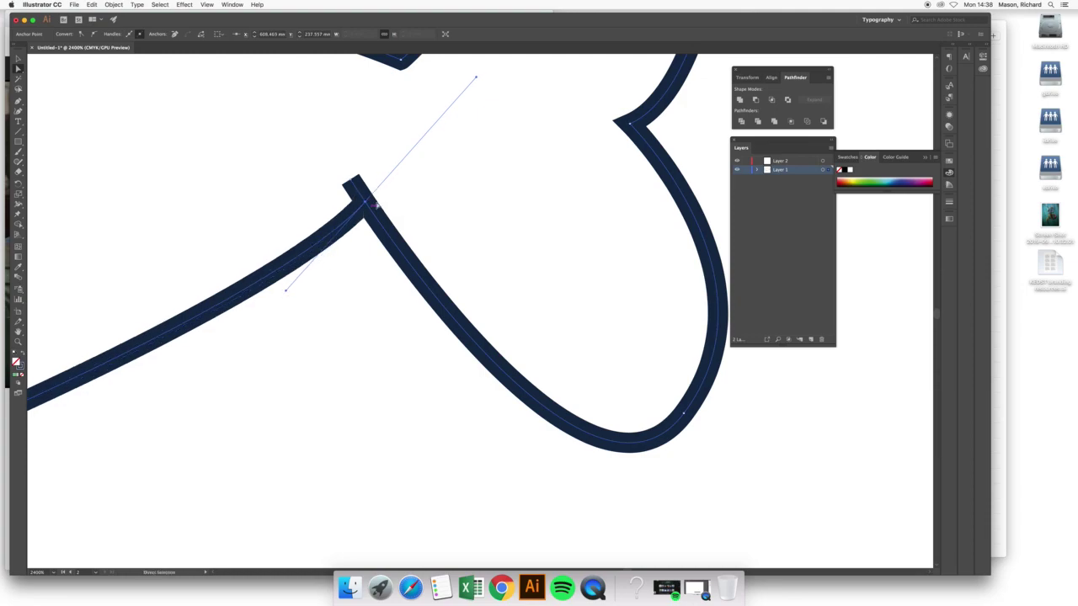
left_click_drag(288, 290, 321, 258)
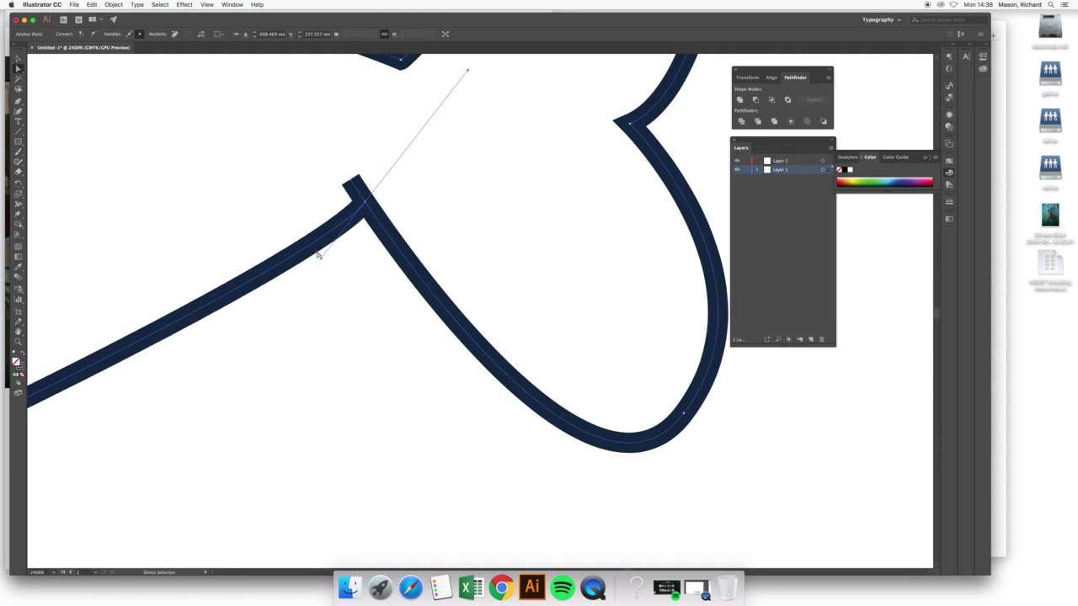
mouse_move(360, 184)
left_mouse_down()
mouse_move(352, 180)
mouse_move(366, 202)
left_mouse_up()
Join the coinciding end points of the lower body path and the tail fin's lower edge
left_click(393, 185)
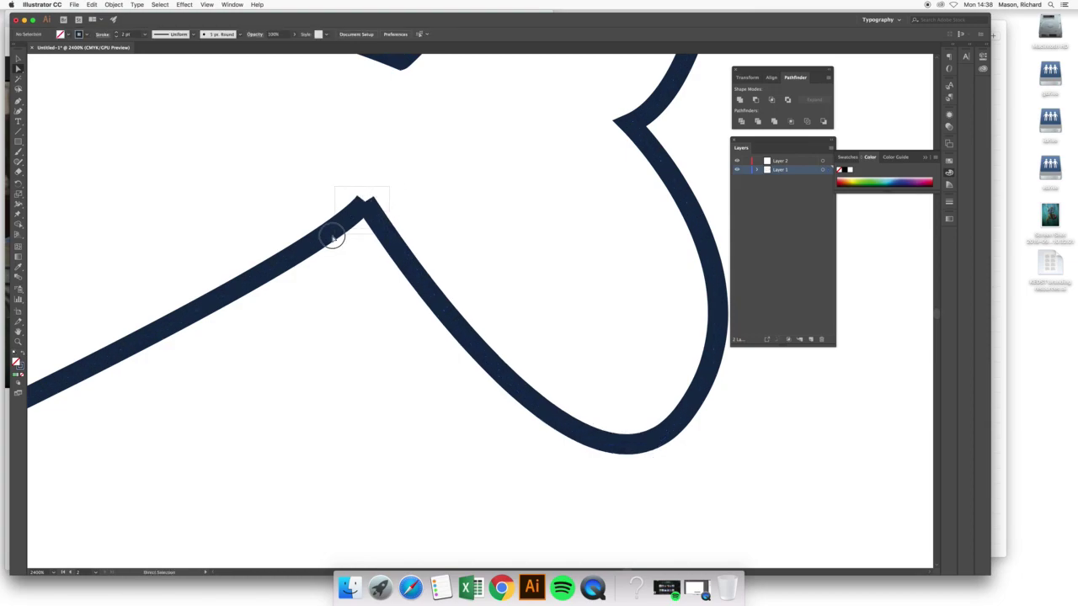
left_click(363, 201)
right_click(367, 207)
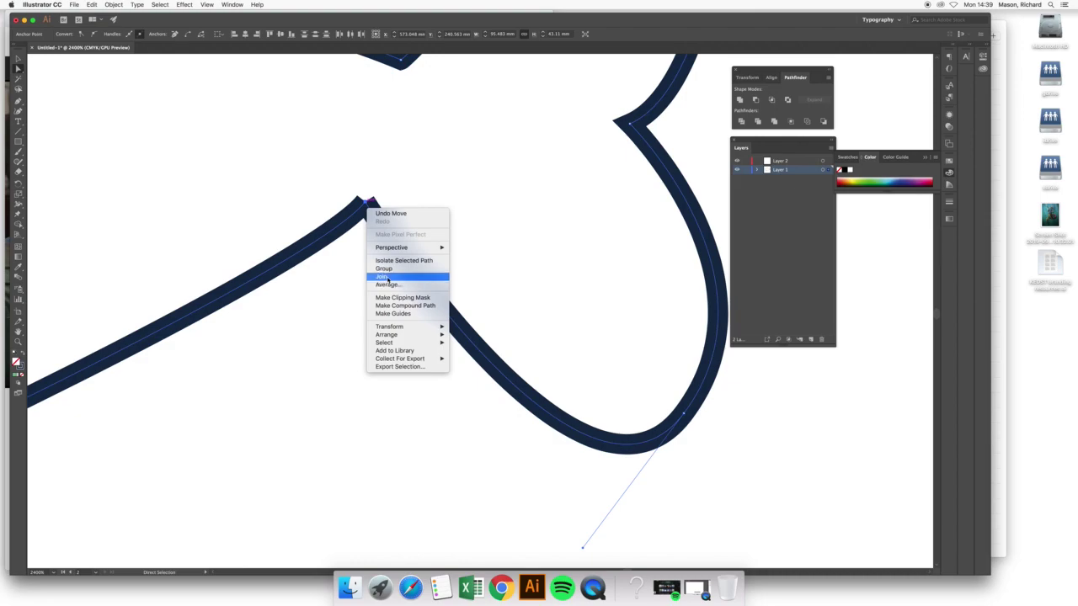
left_click(386, 277)
left_click(330, 275)
Select the whole closed fish outline and fill it with solid green
scroll(318, 287, "down", 1)
scroll(318, 291, "down", 2)
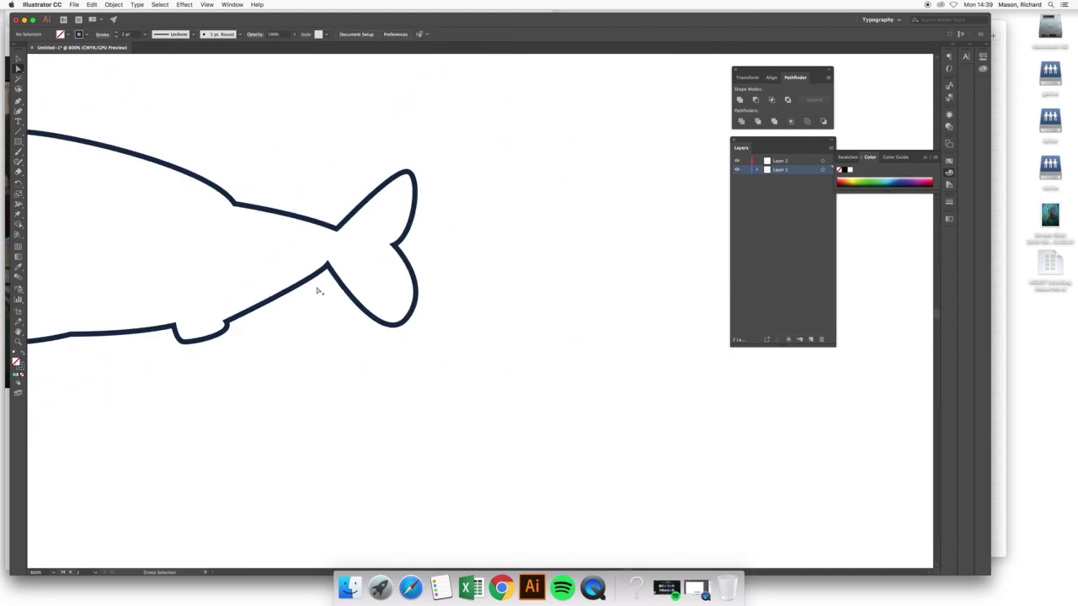
scroll(419, 261, "down", 2)
scroll(404, 274, "down", 3)
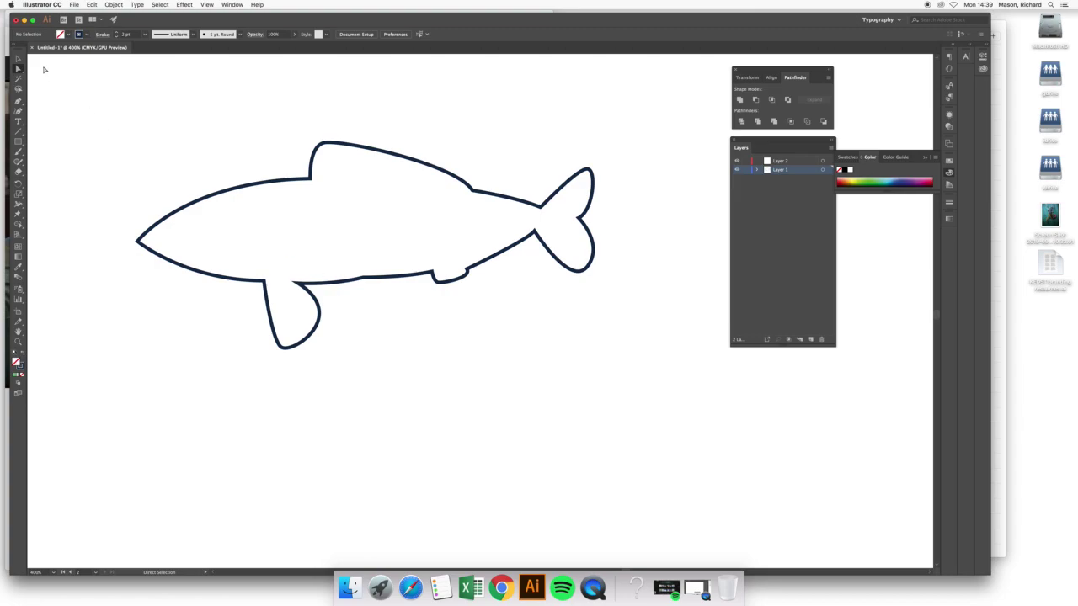
left_click(18, 59)
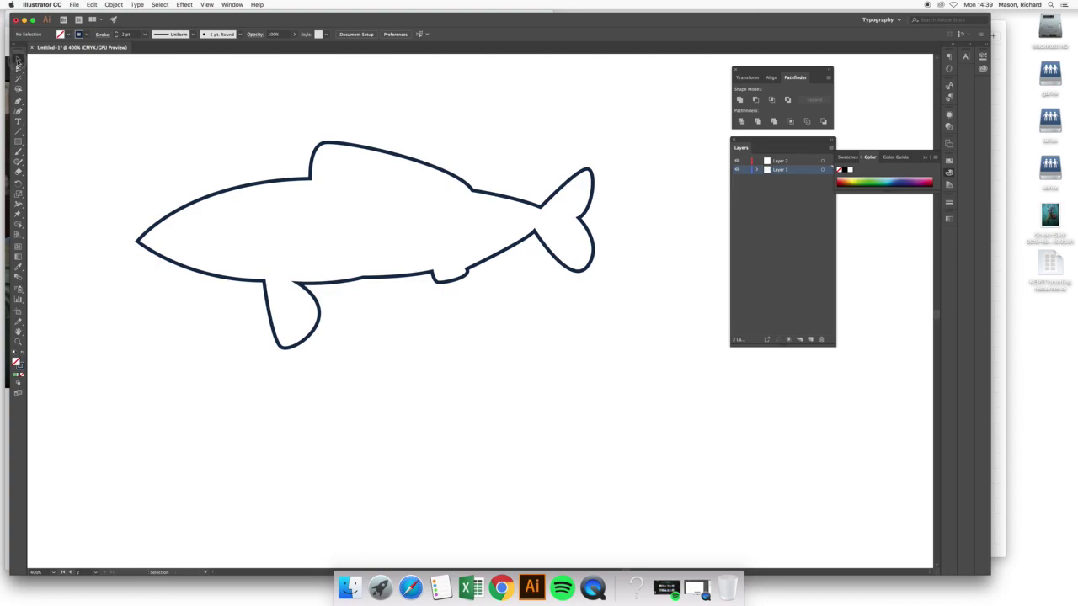
left_click(239, 186)
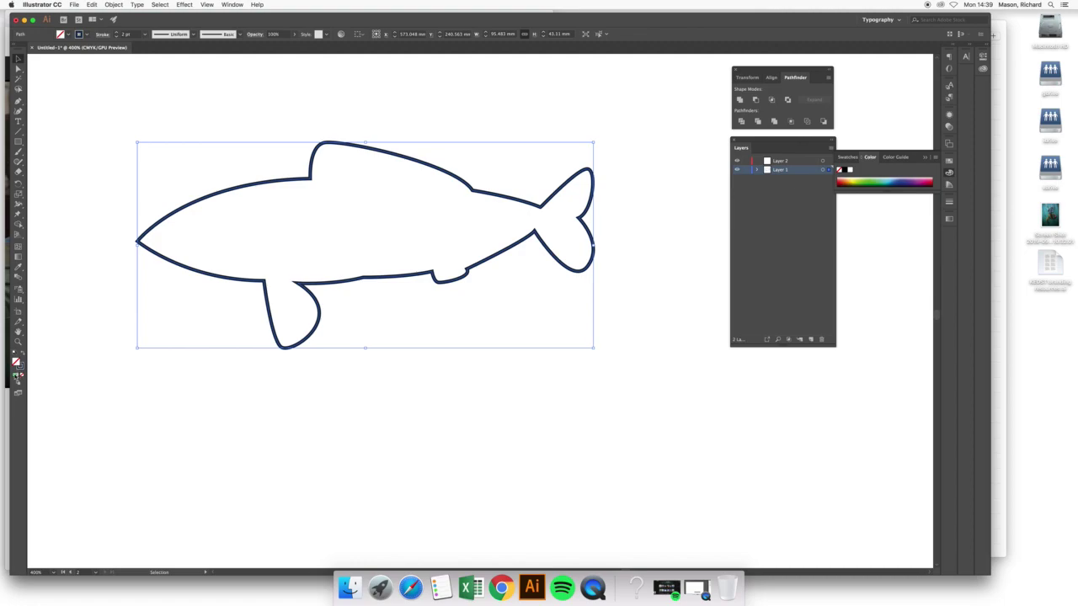
left_click(15, 376)
left_click(104, 372)
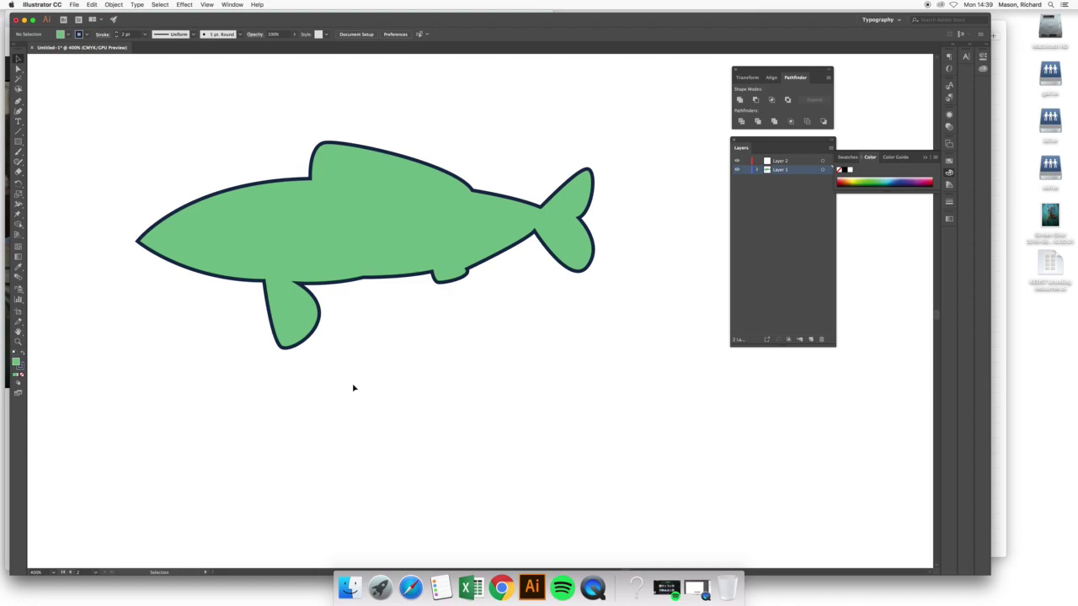
Adjust the direction handles of the kinked anchor point on the belly between the two lower fins
scroll(361, 288, "down", 2)
scroll(365, 285, "up", 4)
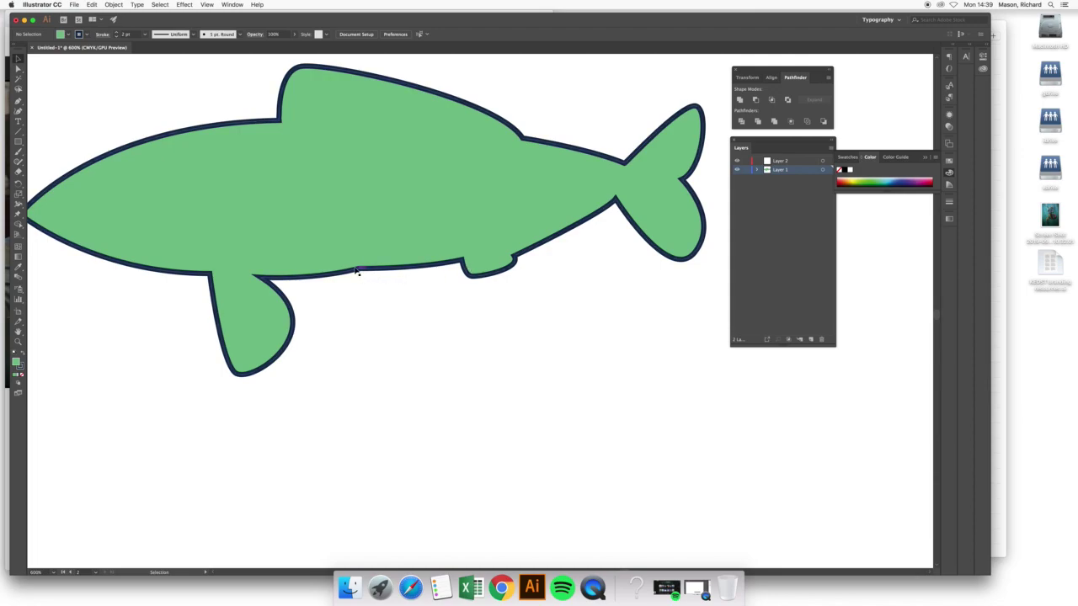
scroll(347, 301, "up", 1)
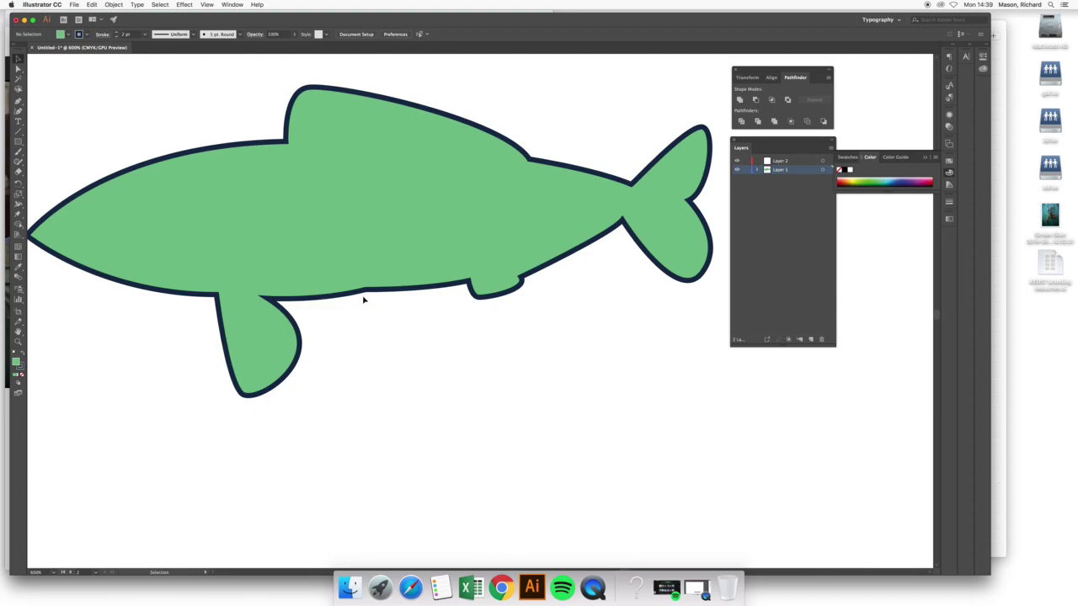
scroll(366, 306, "up", 2)
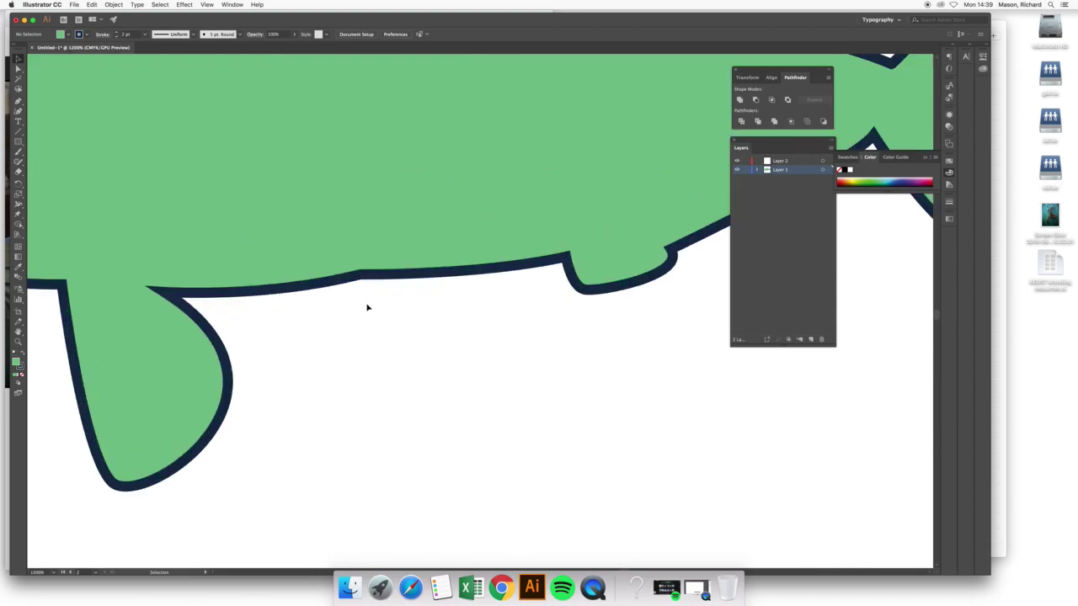
left_click(18, 67)
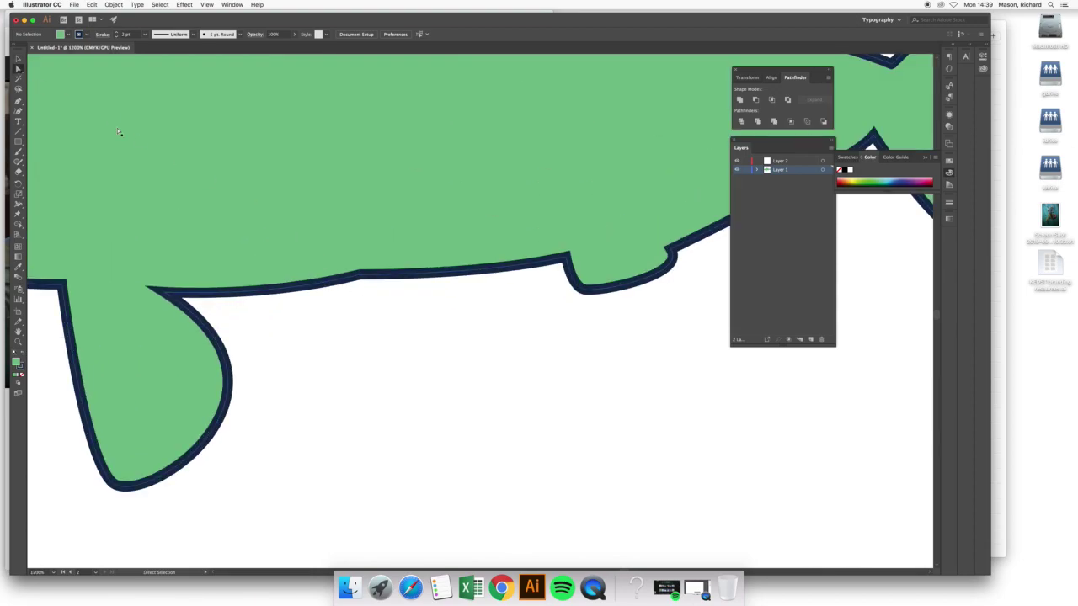
left_click(360, 279)
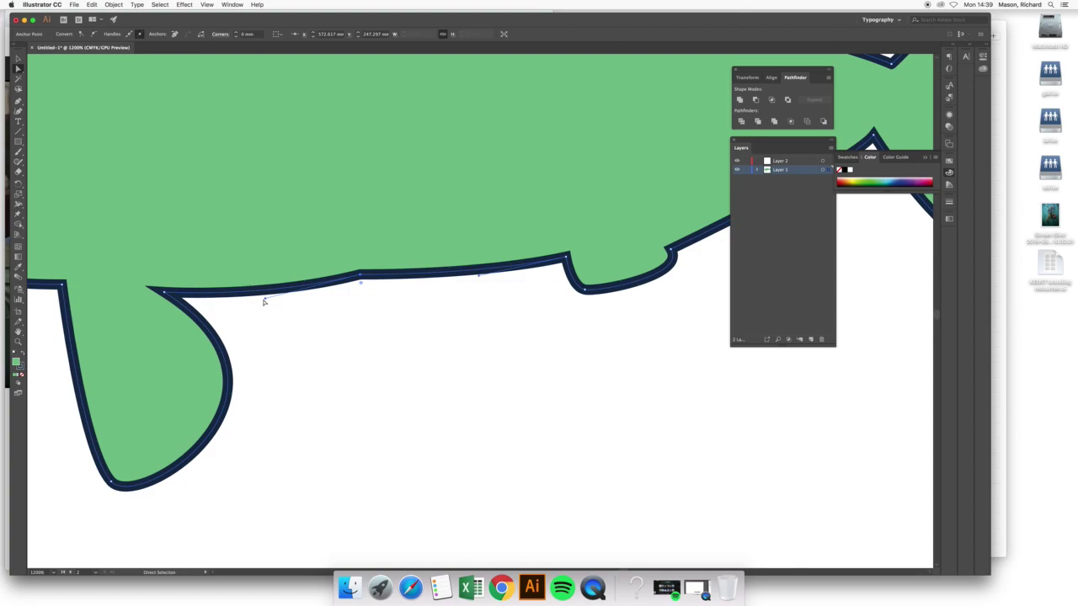
mouse_move(264, 299)
left_mouse_down()
mouse_move(274, 309)
mouse_move(261, 300)
left_mouse_up()
left_click_drag(480, 278, 479, 277)
left_click_drag(268, 299, 265, 293)
Move the belly's middle anchor point slightly down and realign both its handles to smooth the kink
left_click_drag(359, 275, 362, 281)
left_click_drag(266, 300, 249, 296)
left_click_drag(478, 272, 476, 277)
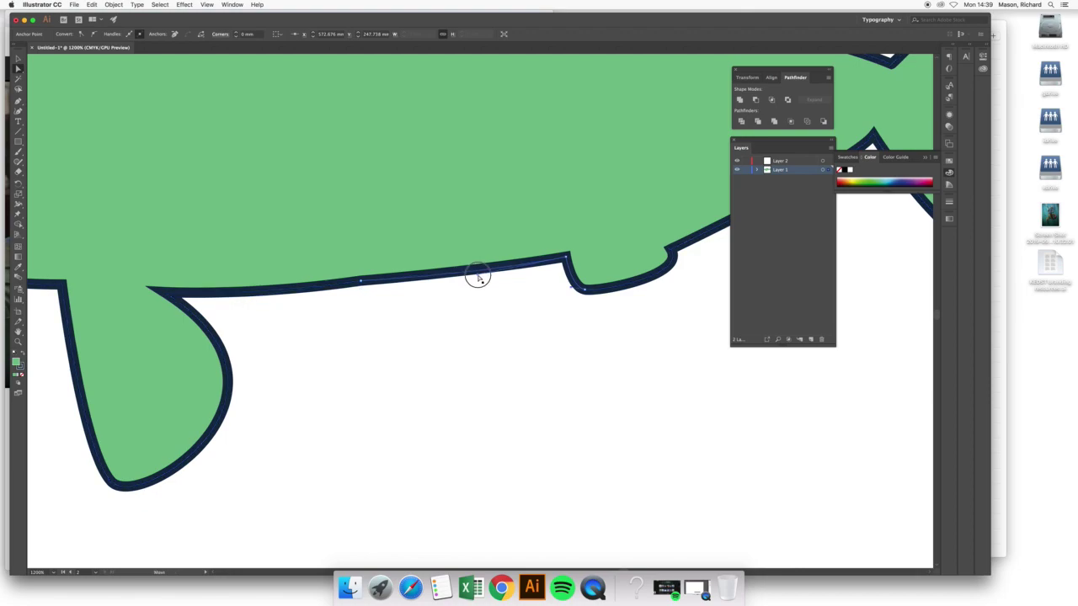
left_click_drag(361, 280, 362, 286)
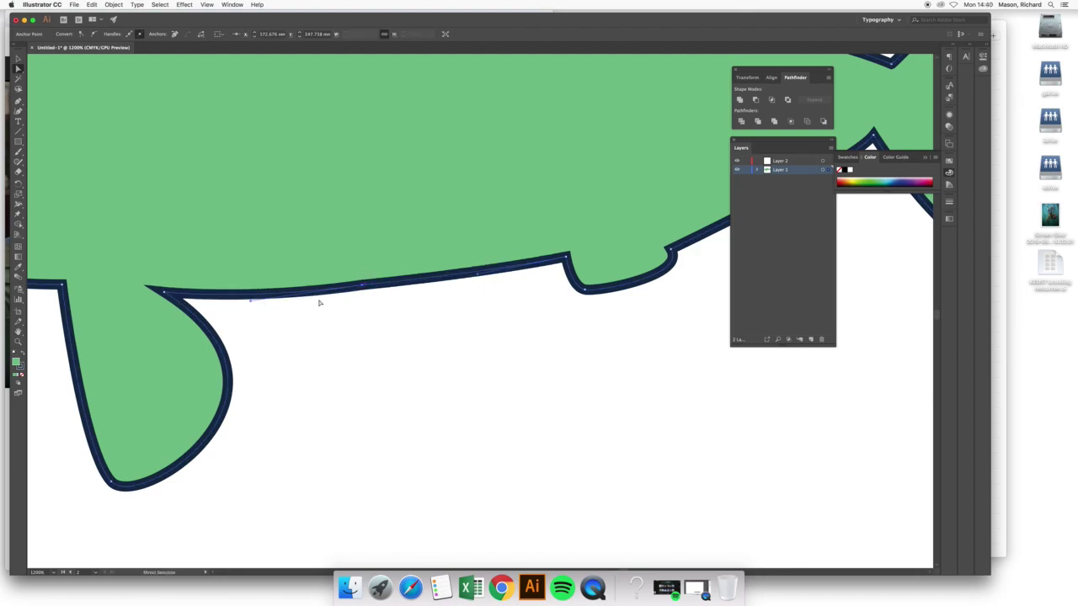
left_click_drag(251, 301, 248, 294)
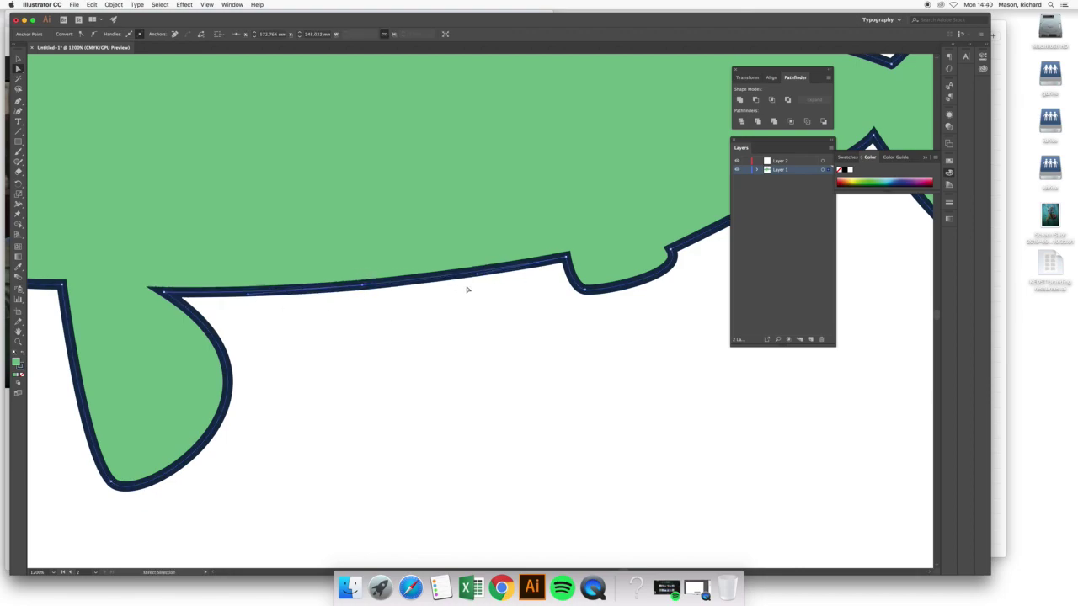
left_click_drag(478, 275, 478, 274)
left_click(364, 329)
Round the rear edge of the small lower fin by adjusting the curve at its back anchor point
scroll(375, 330, "down", 2)
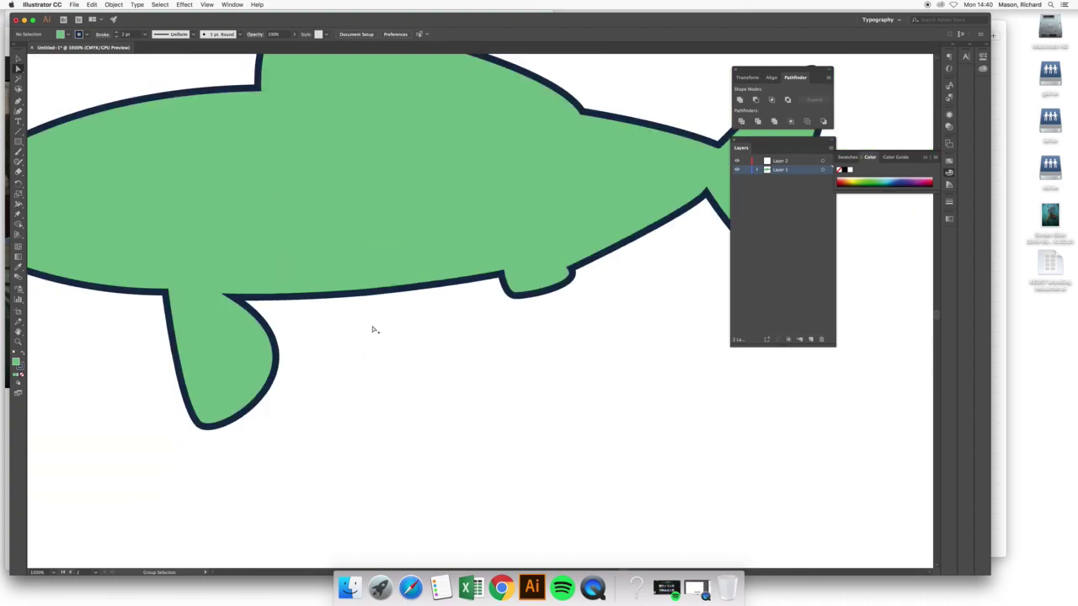
scroll(375, 330, "down", 2)
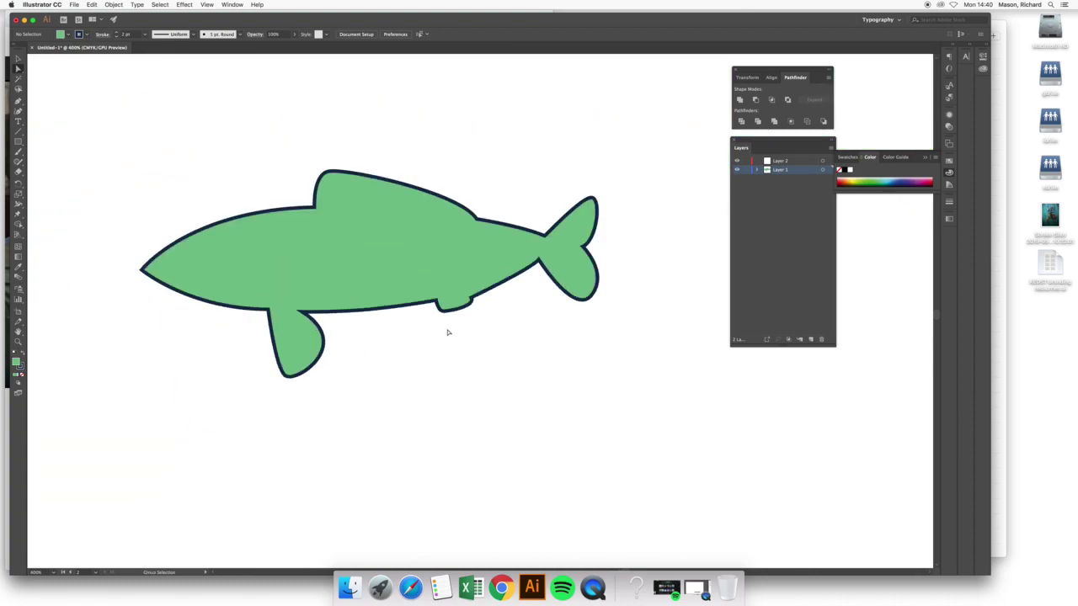
scroll(473, 307, "down", 1)
scroll(474, 306, "up", 1)
left_click_drag(473, 299, 464, 301)
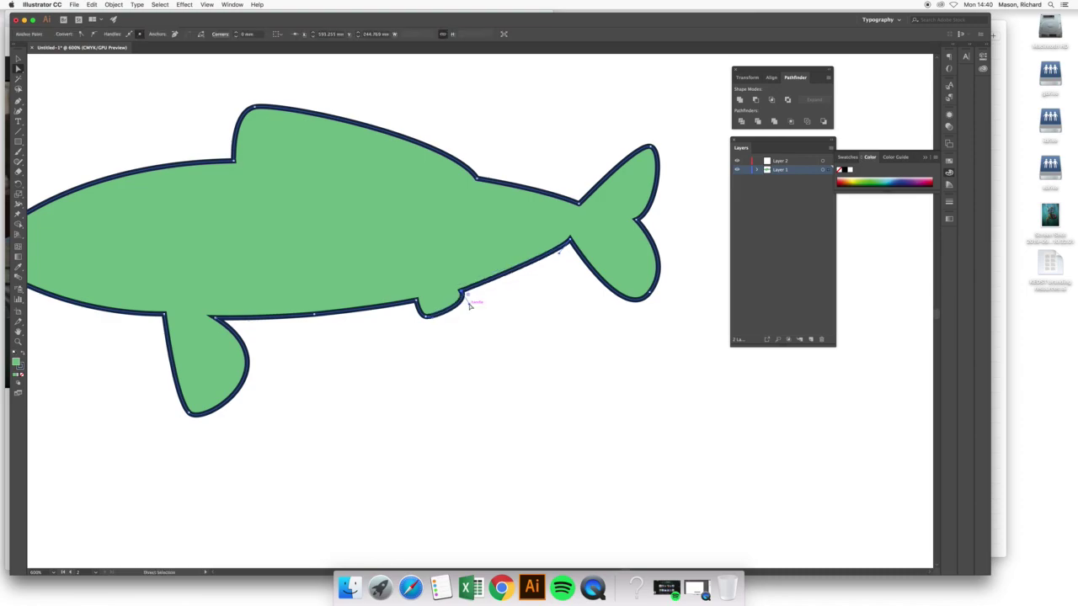
left_click(487, 335)
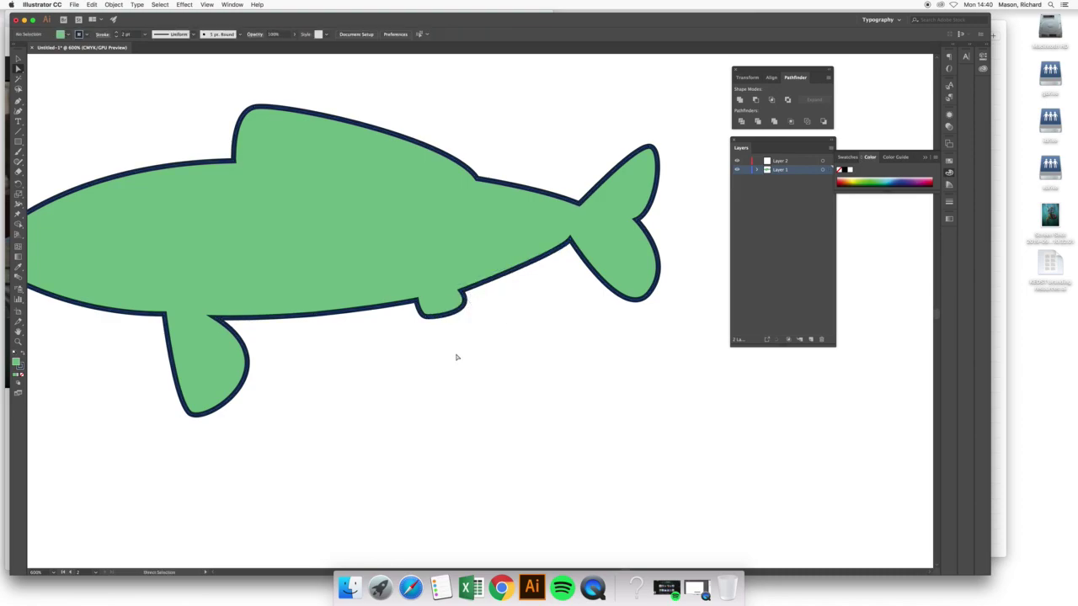
left_click_drag(351, 356, 383, 351)
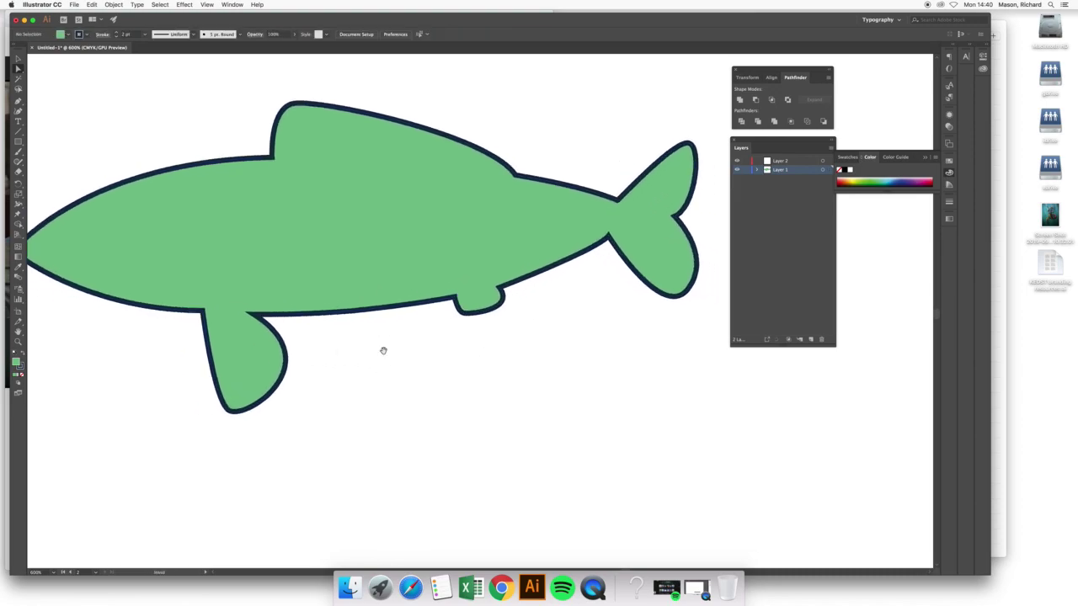
Delete the middle anchor point on the belly line between the two lower fins
scroll(360, 316, "down", 2)
scroll(360, 323, "up", 3)
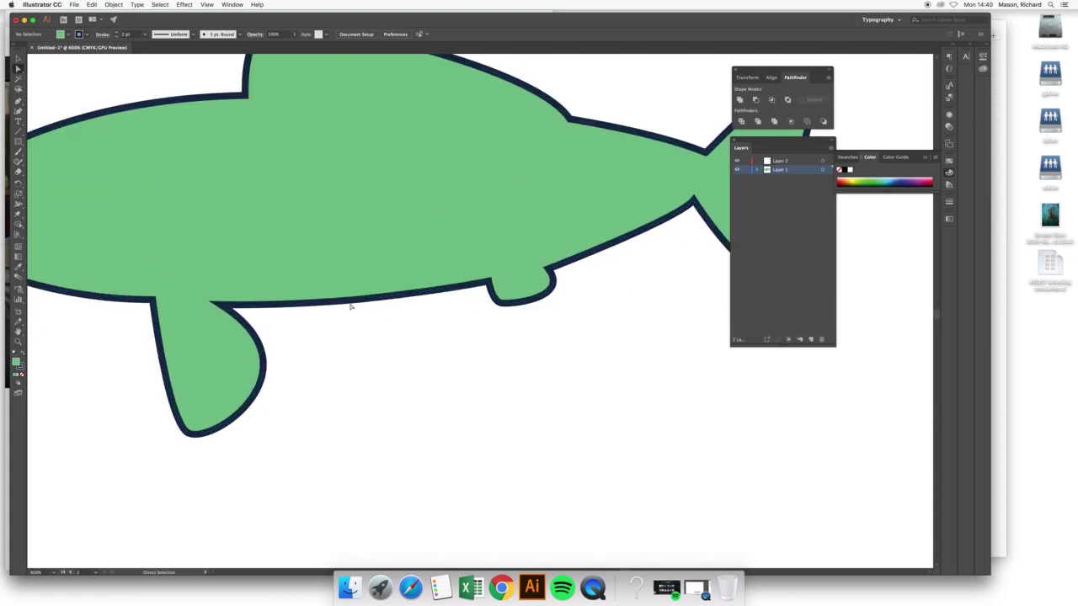
scroll(353, 305, "down", 1)
scroll(354, 305, "up", 1)
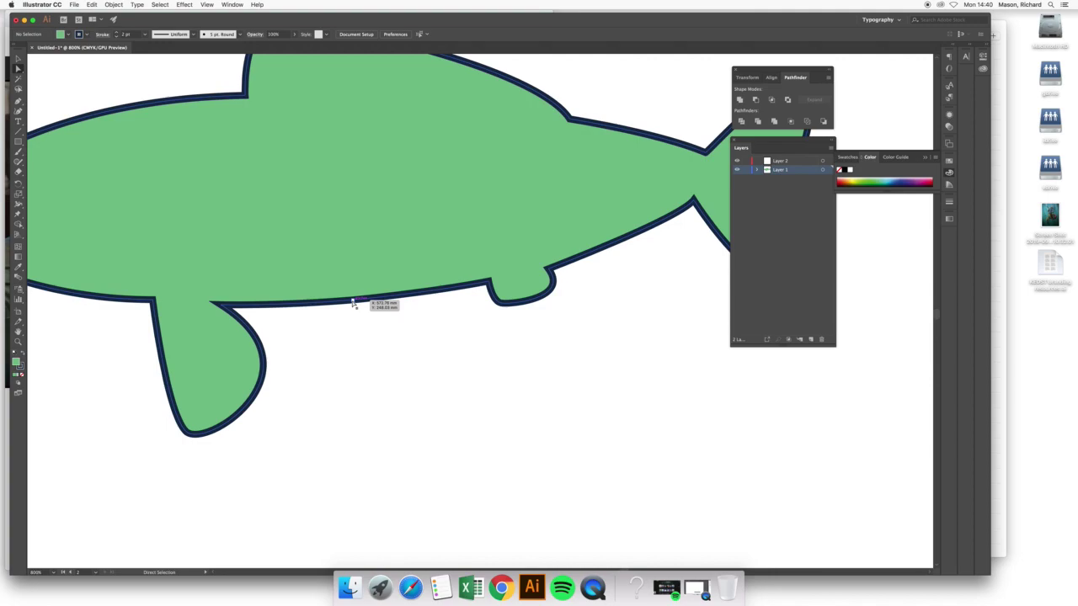
left_click(19, 101)
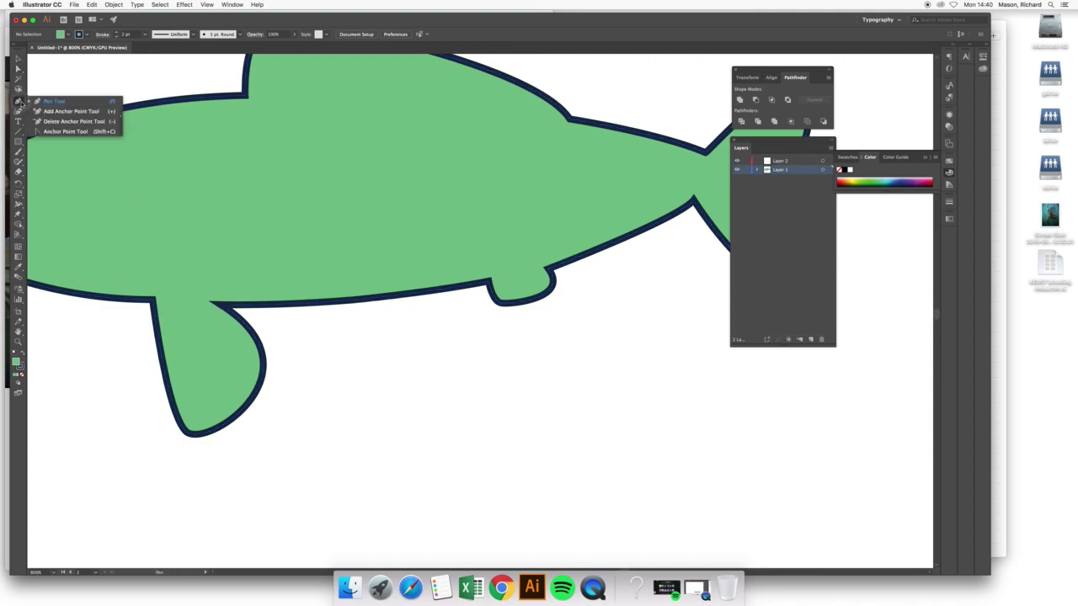
left_click(57, 122)
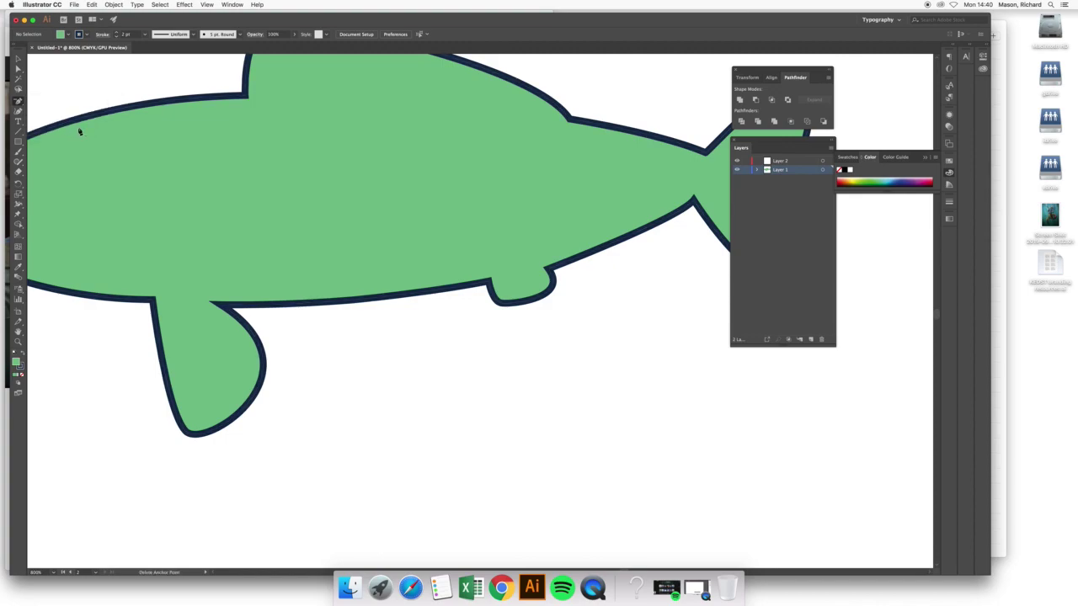
left_click(356, 299)
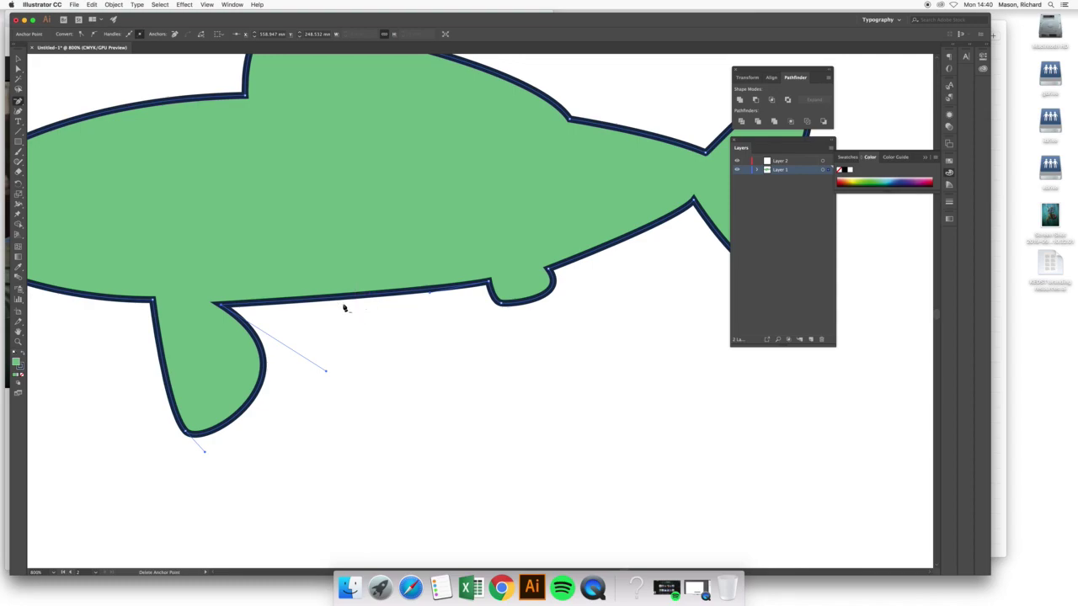
Reshape the belly segment between the two lower fins into a single smooth, gently downward-bulging curve
left_click(18, 71)
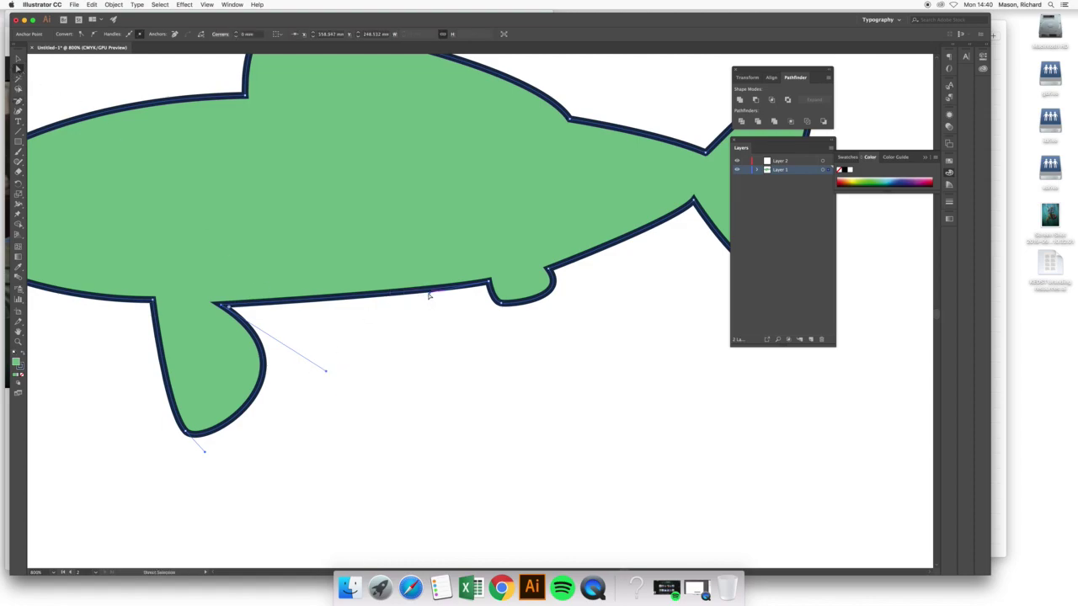
left_click_drag(428, 295, 343, 308)
left_click(388, 336)
scroll(389, 340, "down", 2)
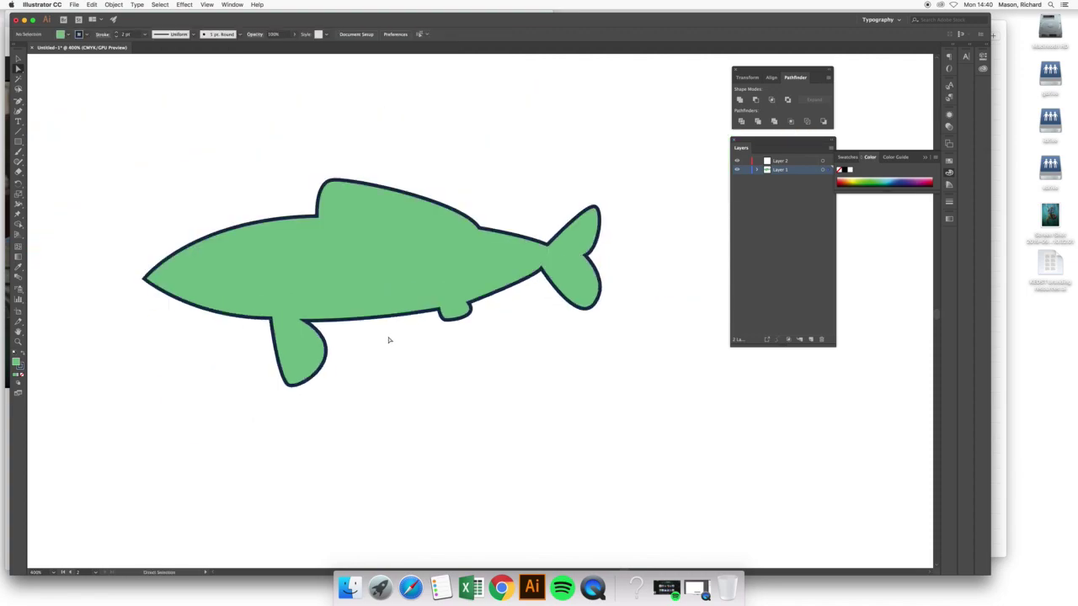
Realign the body-side handle of the lower tail joint's anchor point to remove the hook in the underside curve
left_click_drag(386, 338, 344, 361)
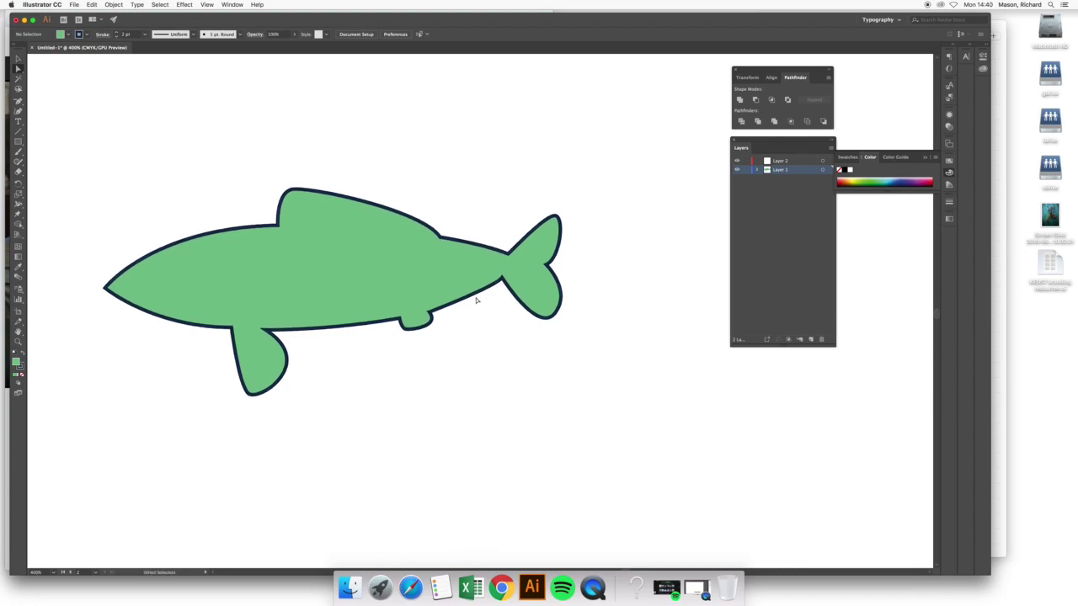
scroll(506, 288, "down", 3)
scroll(503, 285, "up", 6)
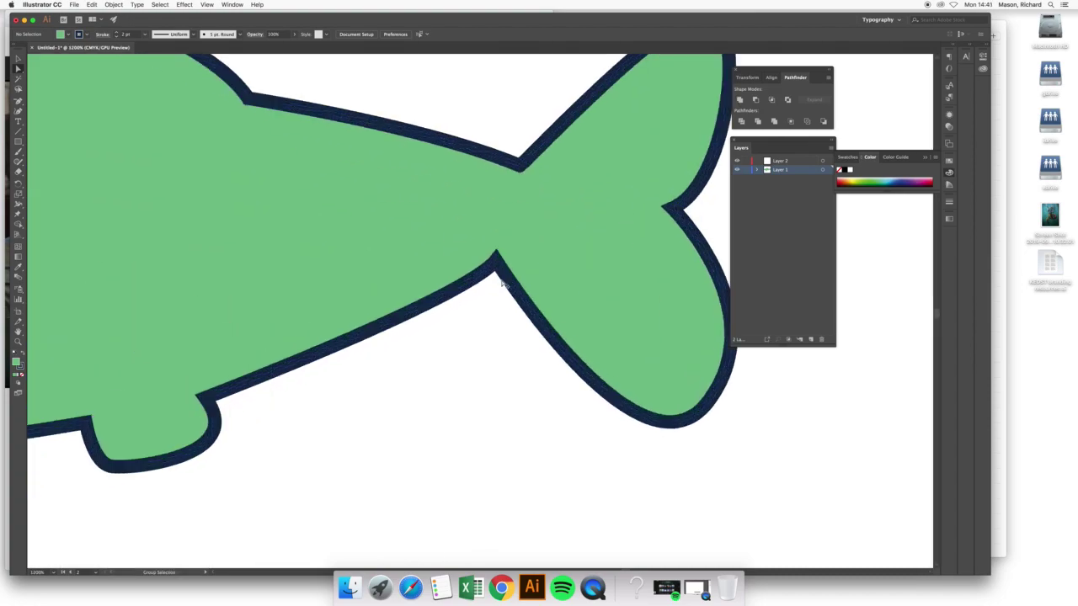
scroll(502, 285, "up", 2)
left_click(487, 249)
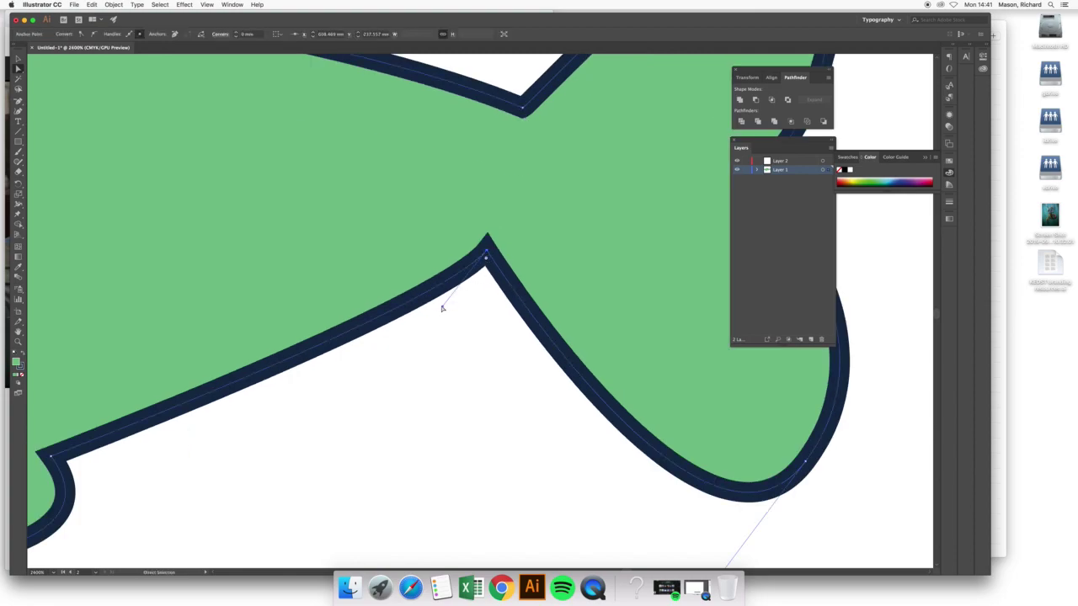
left_click_drag(442, 308, 426, 300)
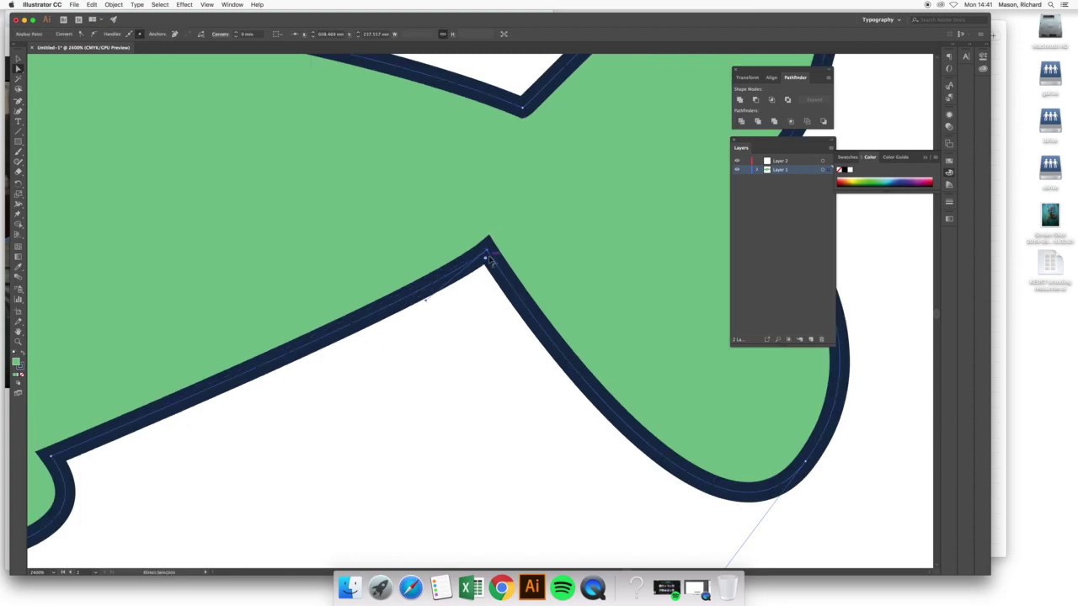
Move the lower tail joint's anchor point slightly toward the tail and lengthen its body-side handle along the underside
left_click_drag(491, 261, 486, 244)
key("v")
key("a")
left_click(491, 266)
left_click_drag(495, 248, 517, 261)
left_click_drag(452, 305, 479, 284)
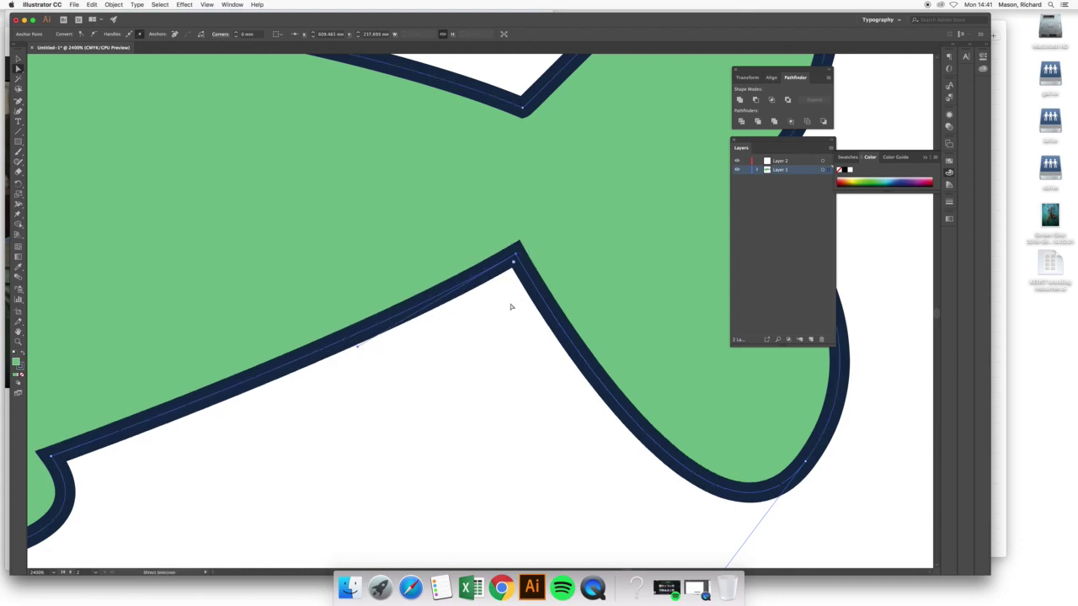
key("super+minus")
key("super+minus")
key("super+minus")
key("super+minus")
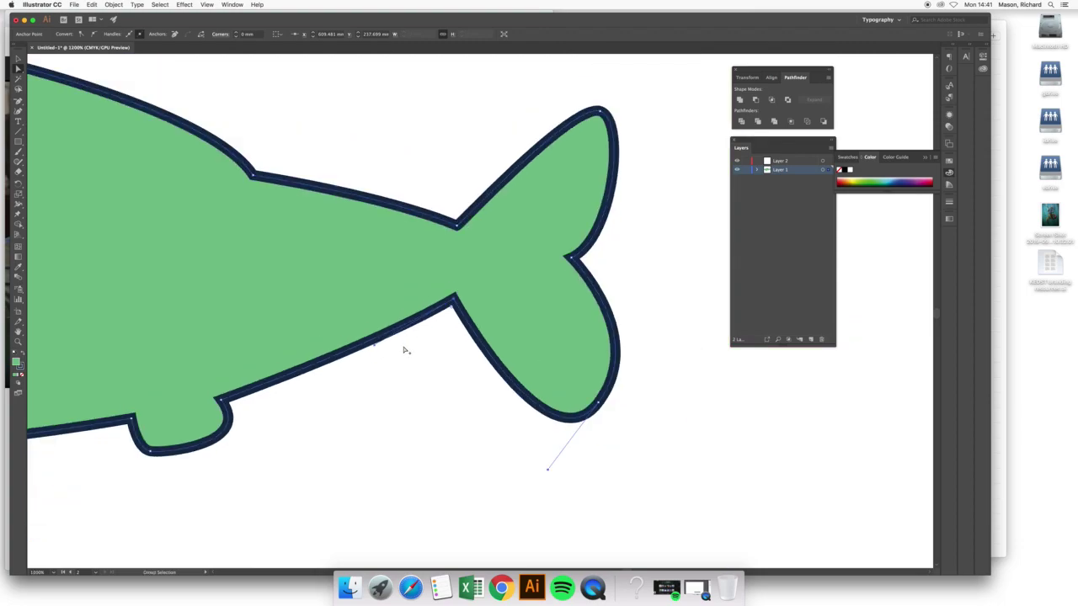
key("super+minus")
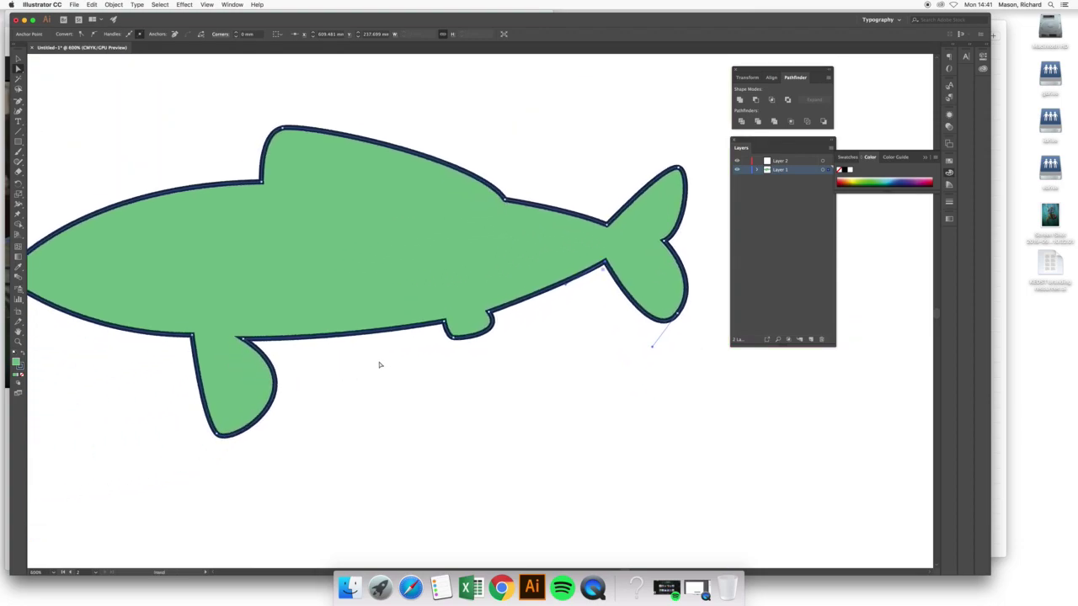
left_click_drag(373, 366, 364, 331)
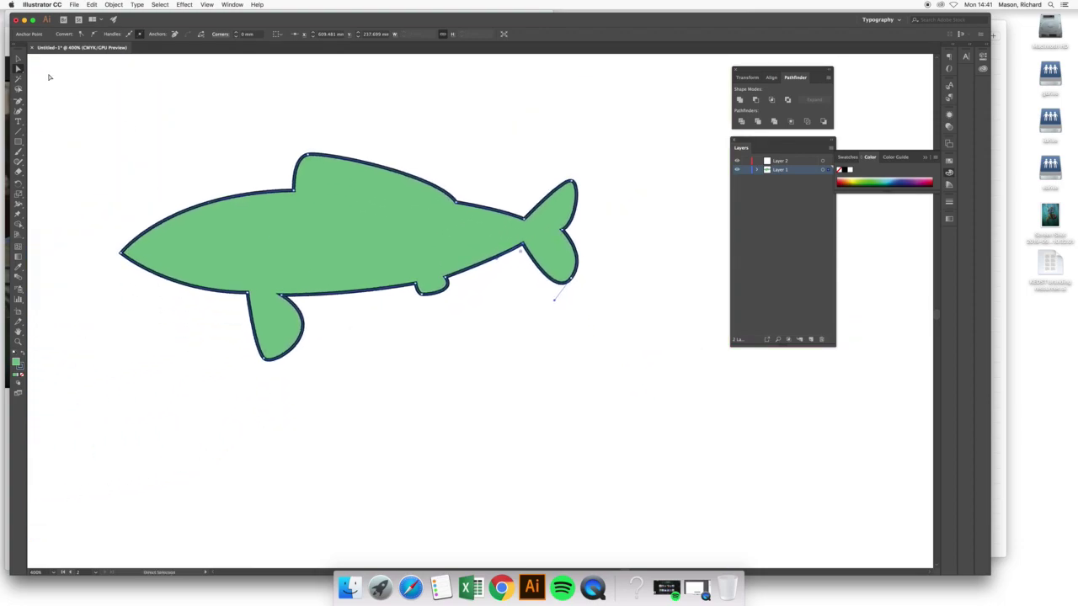